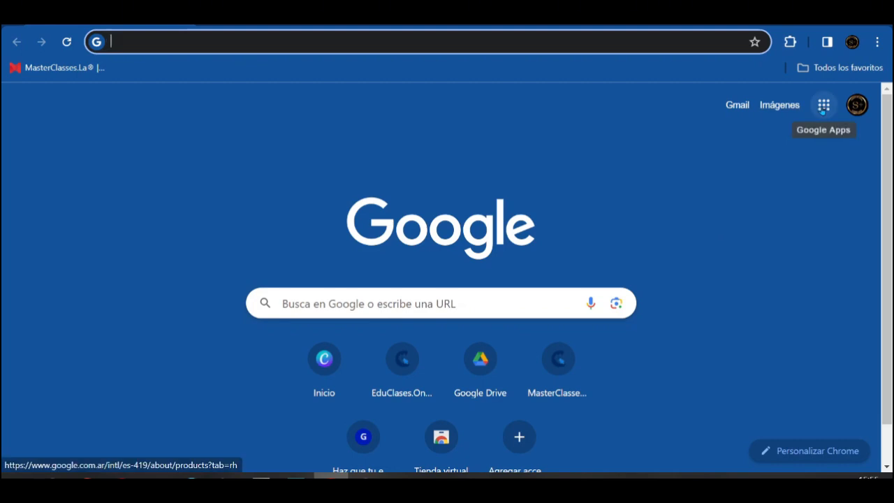
# Step: Open Google Forms from the Google apps and create a new blank form
pyautogui.click(823, 107)
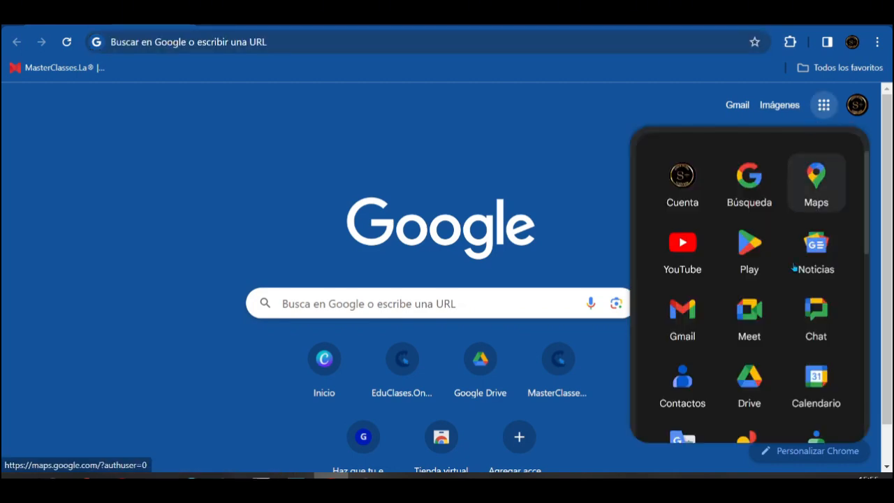
pyautogui.scroll(-2, 803, 312)
pyautogui.scroll(-5, 802, 312)
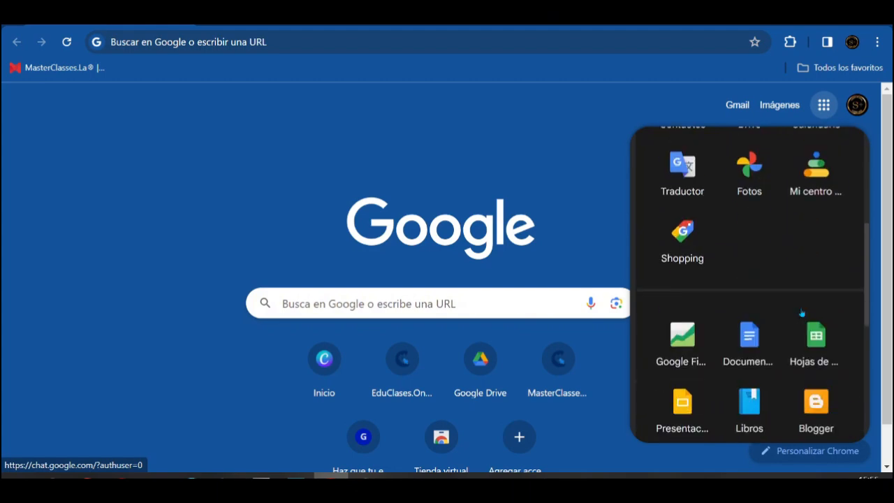
pyautogui.scroll(-2, 815, 266)
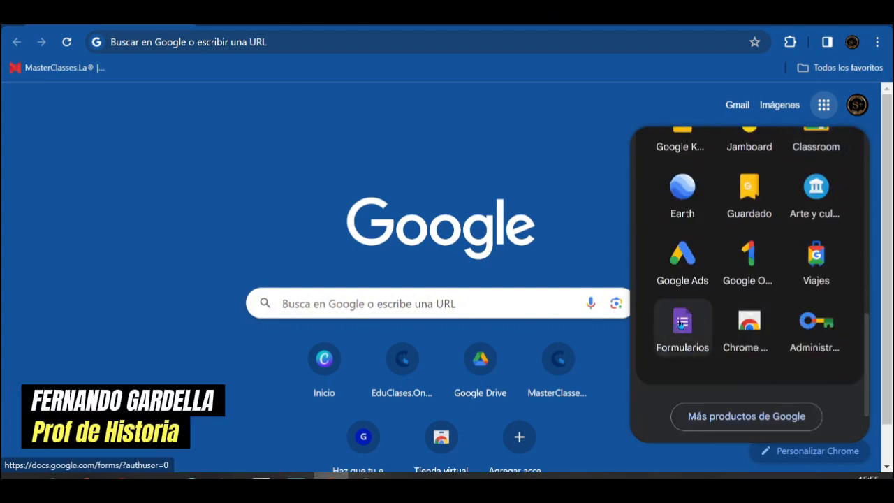
pyautogui.click(681, 325)
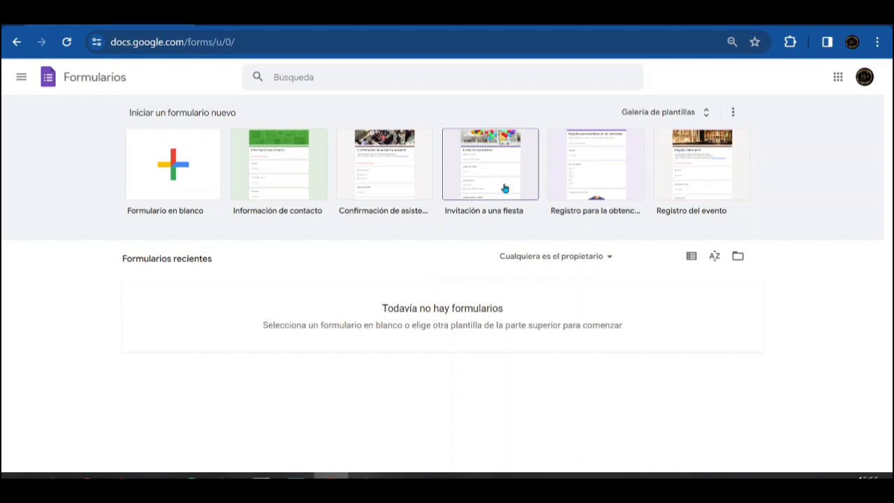
pyautogui.click(163, 175)
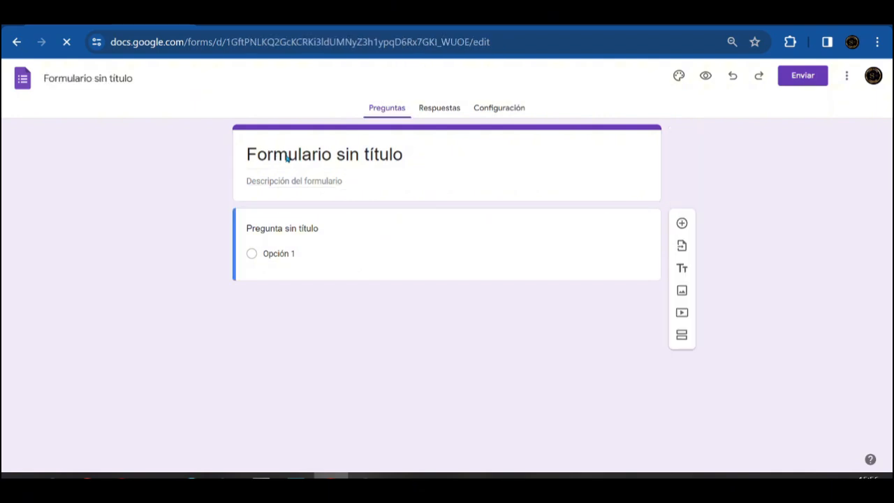
# Step: Set the form title to PRUEBA
pyautogui.click(287, 159)
pyautogui.hotkey('ctrl', 'a')
pyautogui.write('PRUEBA')
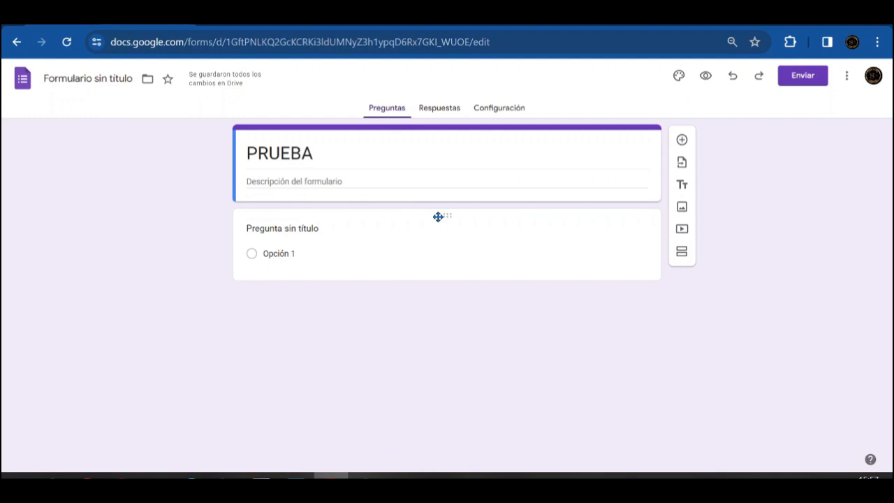
pyautogui.click(341, 154)
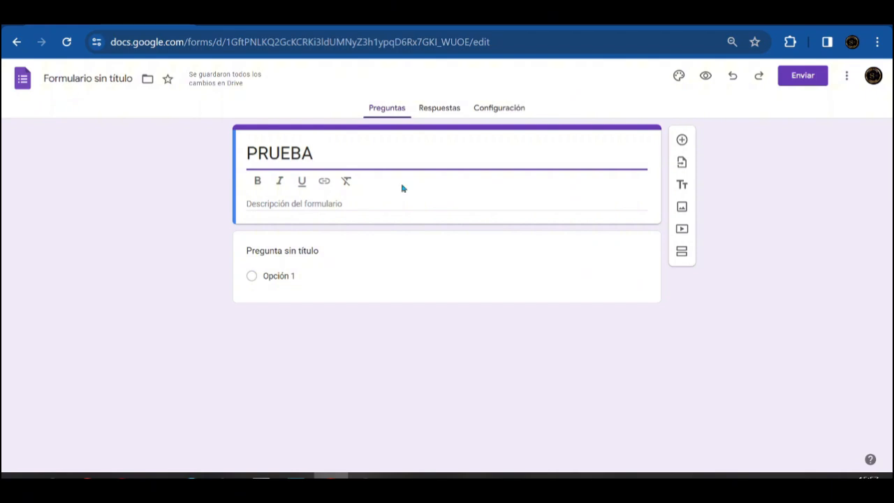
pyautogui.click(390, 226)
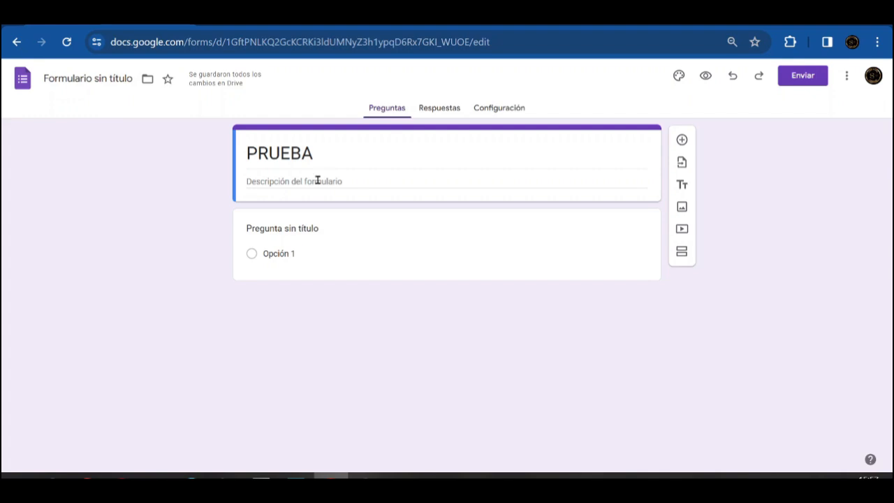
# Step: Enter the form description RESPONDER LA SIGUIENTE ENCUESTA and make it bold
pyautogui.click(318, 180)
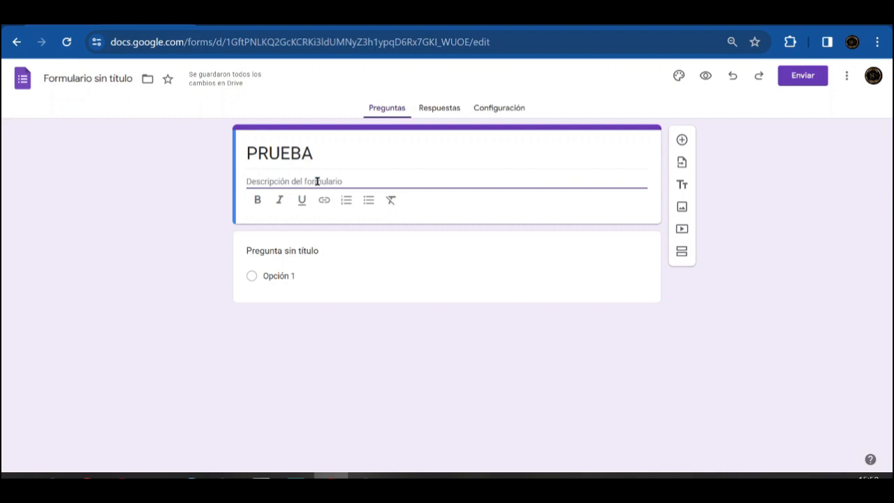
pyautogui.write('RESPONDER LA SIGUIENTE ENCUESTA')
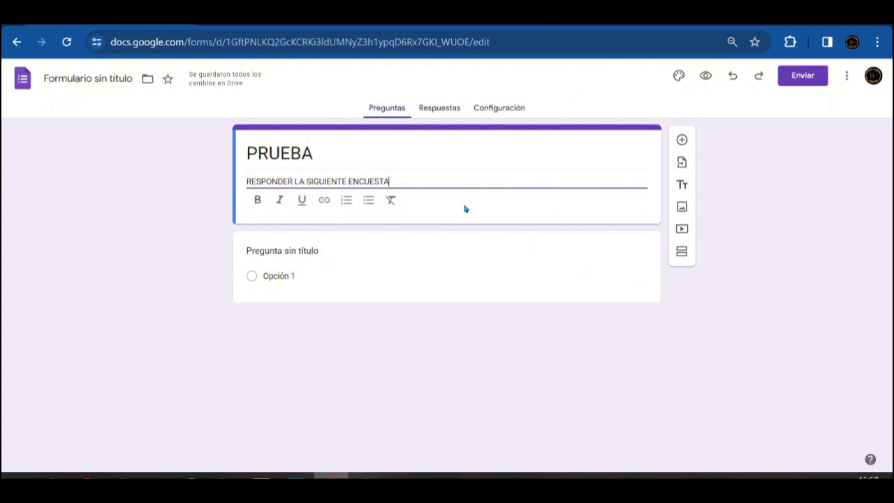
pyautogui.tripleClick(270, 180)
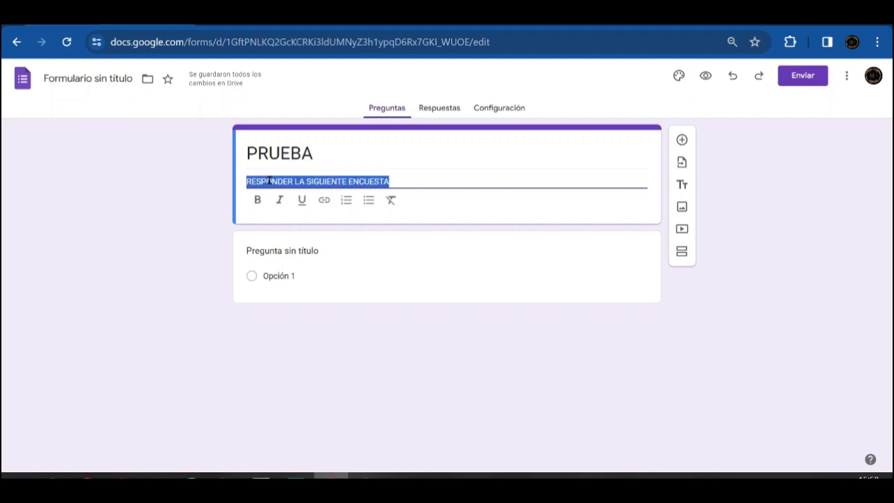
pyautogui.click(258, 201)
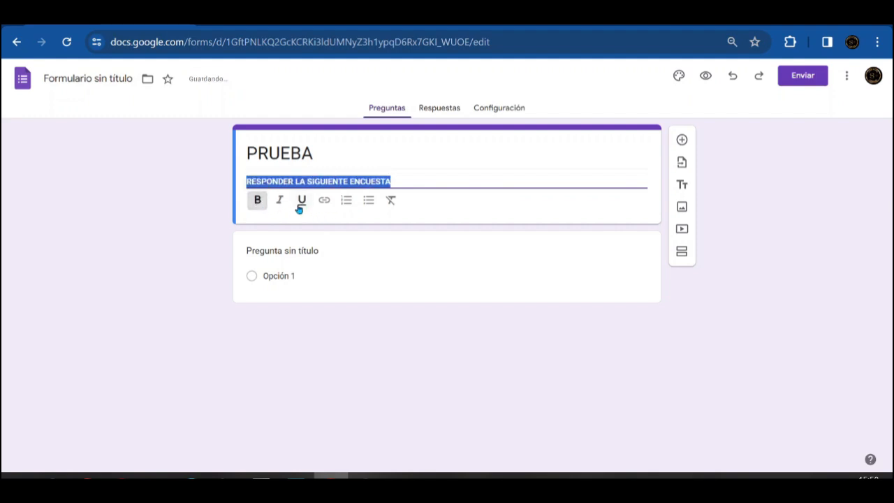
# Step: Try numbered and bulleted list formatting on the form description, removing each one again
pyautogui.click(346, 205)
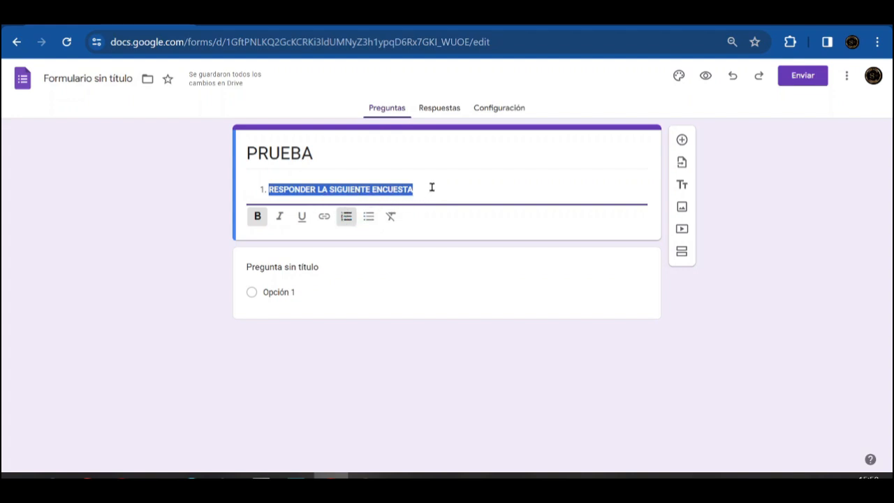
pyautogui.click(345, 217)
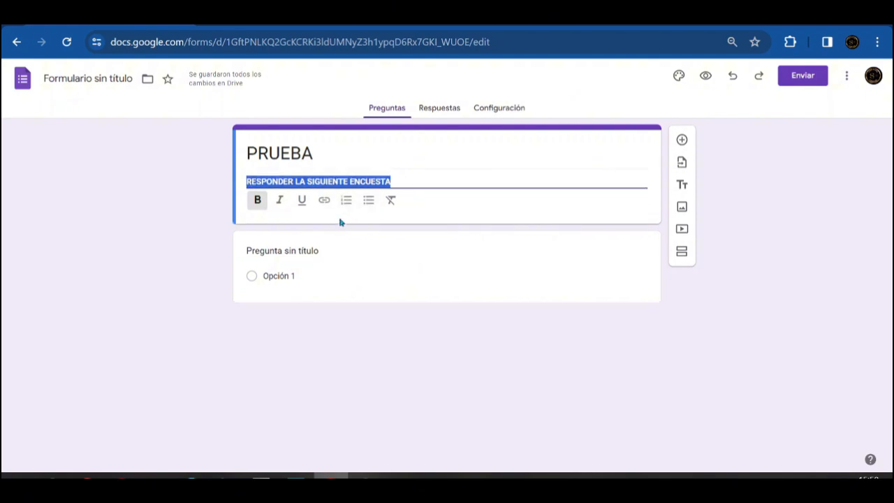
pyautogui.click(368, 201)
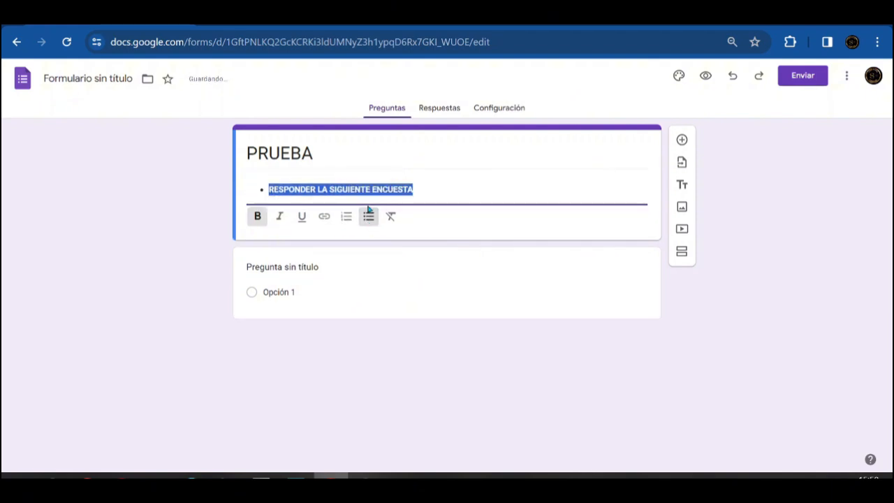
pyautogui.click(368, 218)
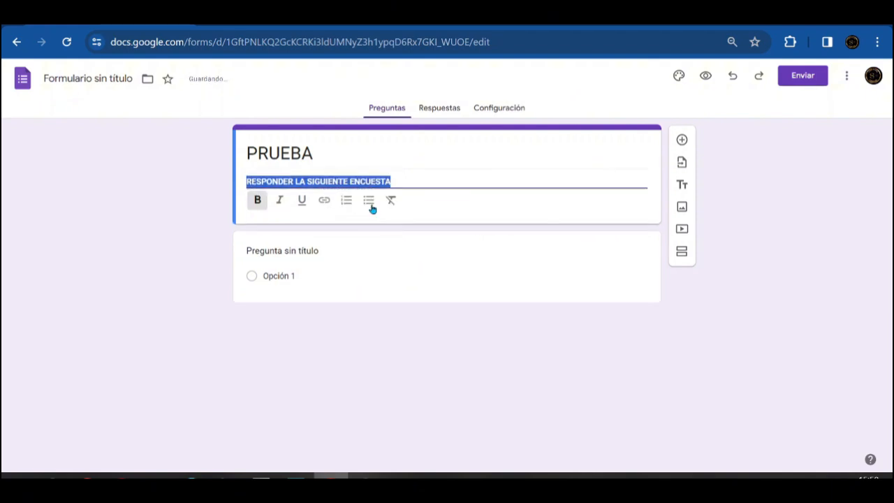
pyautogui.click(412, 179)
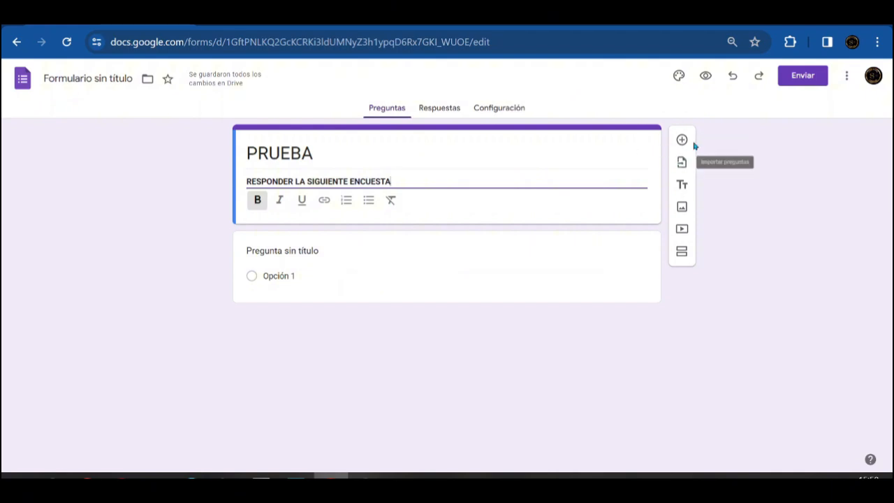
# Step: Add a new question directly below the form's title and description
pyautogui.click(681, 141)
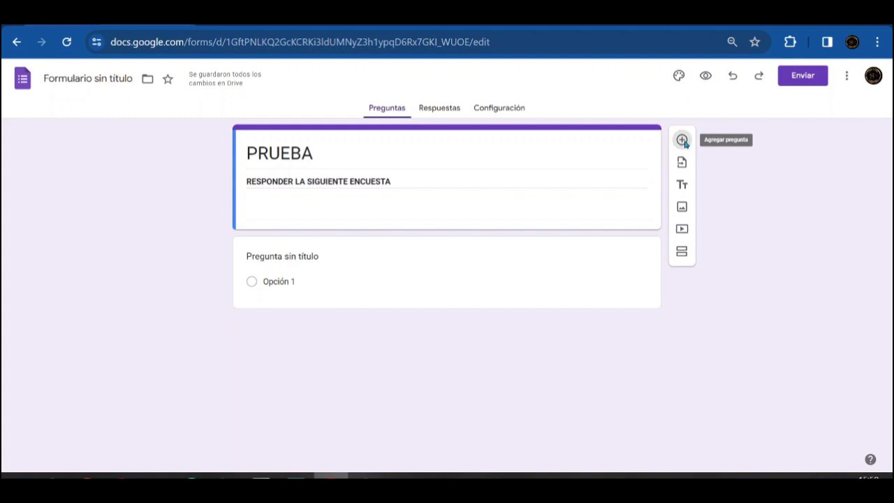
pyautogui.click(682, 140)
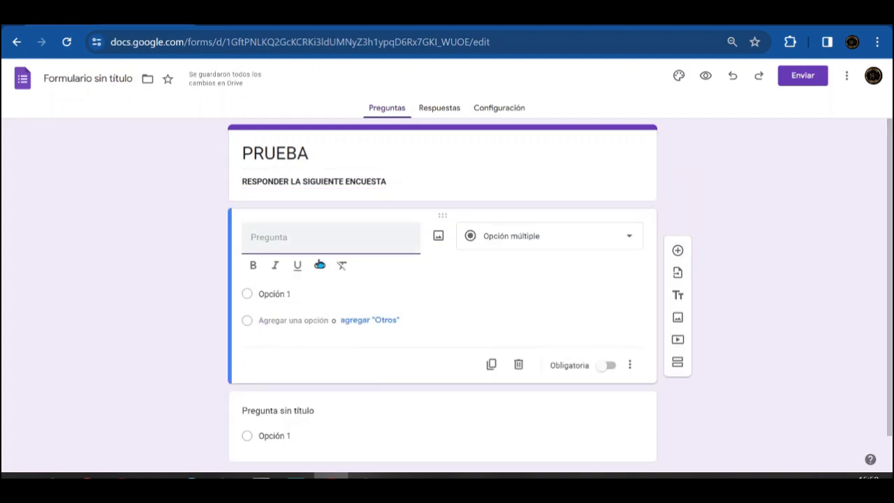
pyautogui.scroll(-1, 376, 350)
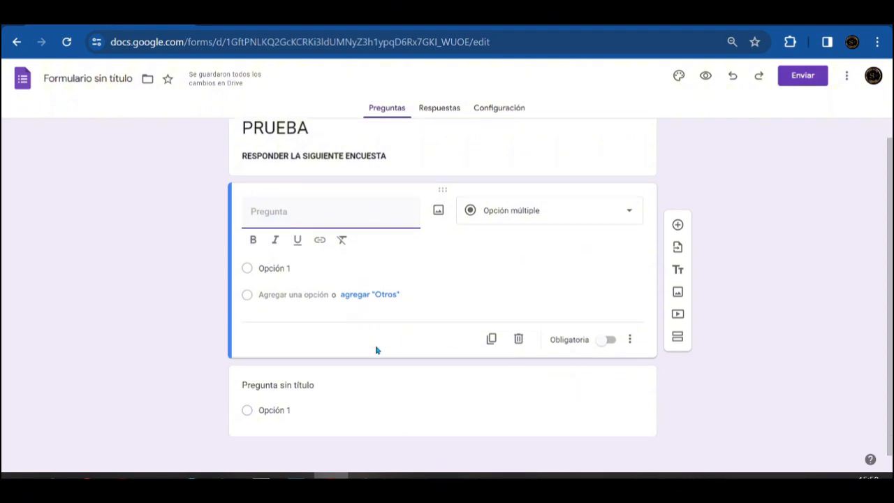
pyautogui.scroll(1, 376, 349)
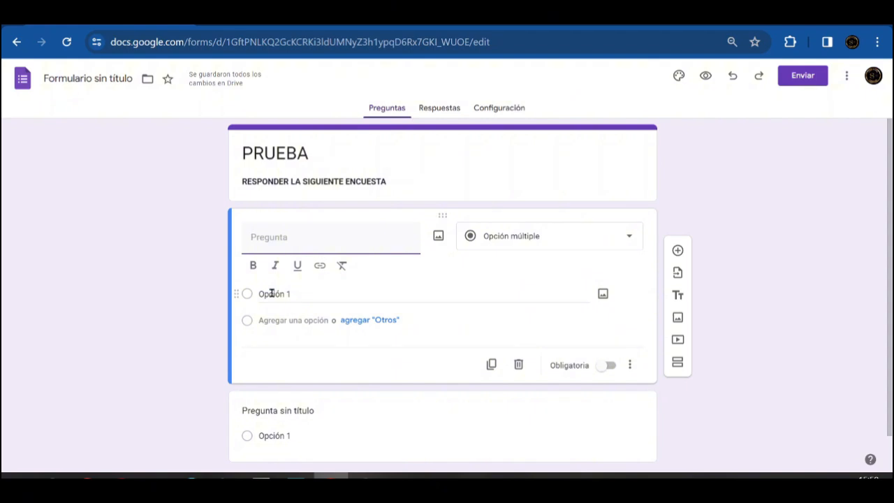
# Step: Try the answer types Párrafo and Casillas de verificación on the new question
pyautogui.click(533, 233)
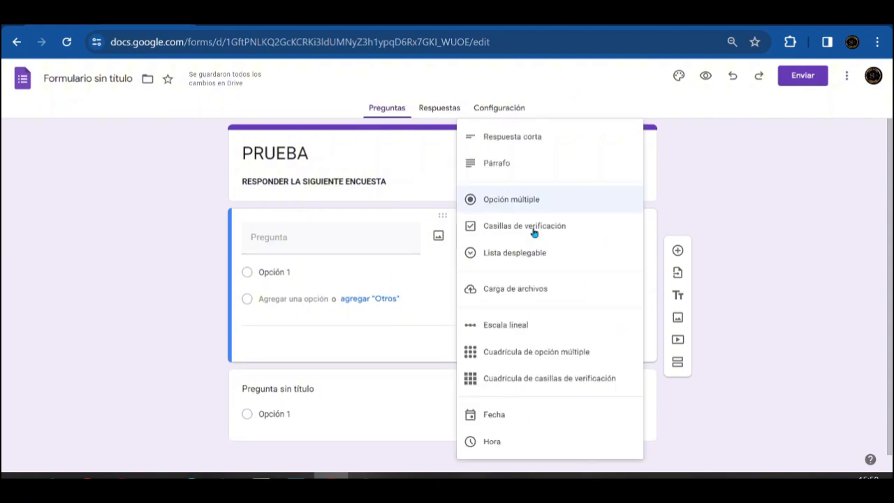
pyautogui.click(547, 164)
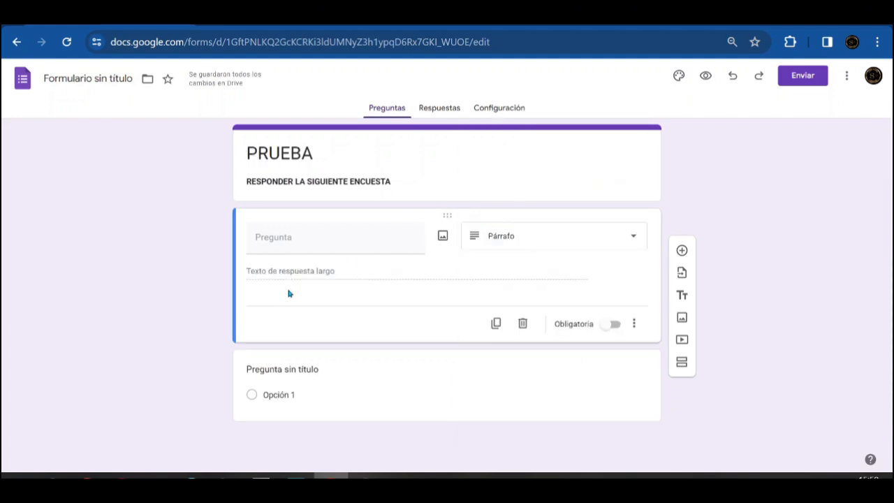
pyautogui.click(518, 242)
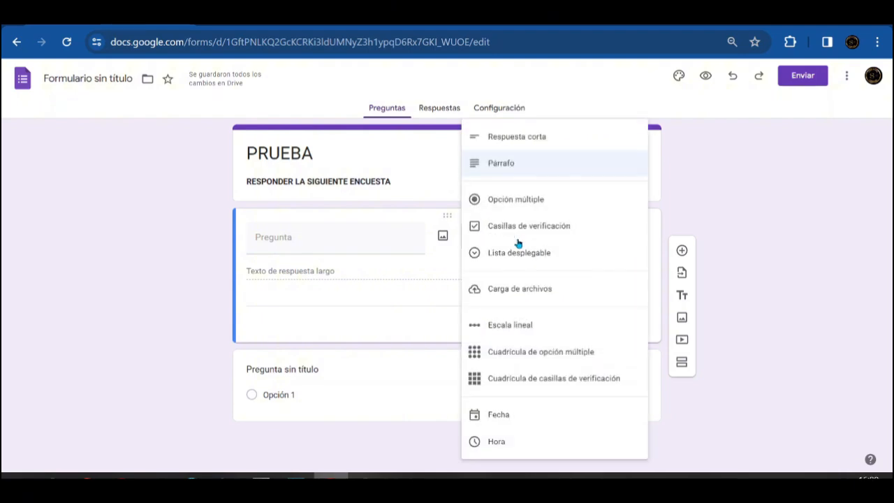
pyautogui.click(569, 232)
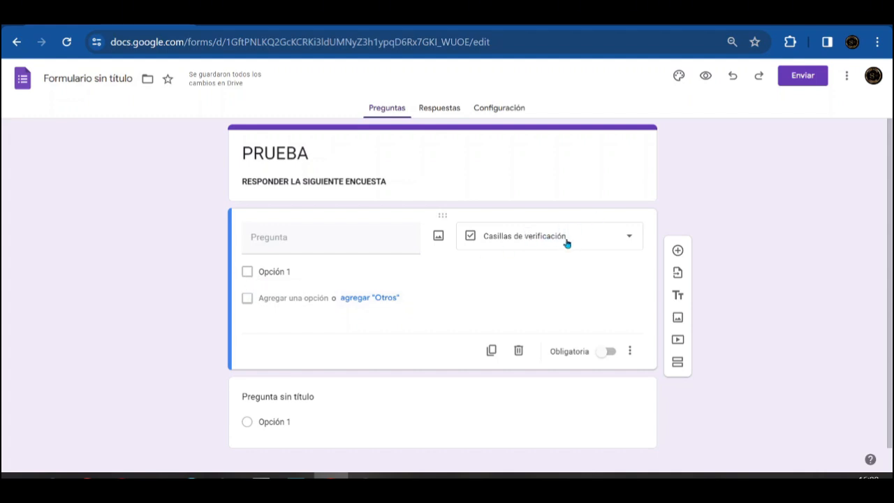
# Step: Change the new question to Lista desplegable, and try Carga de archivos but cancel the Drive upload permission
pyautogui.click(525, 238)
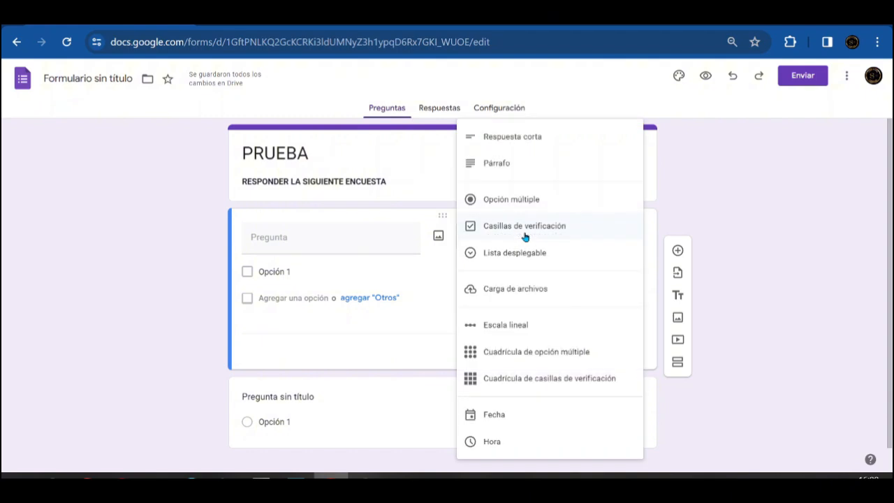
pyautogui.click(565, 258)
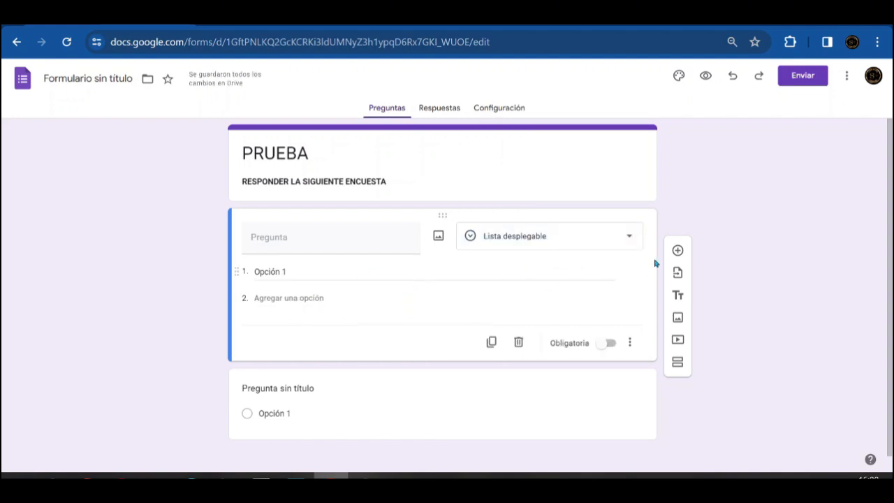
pyautogui.click(533, 243)
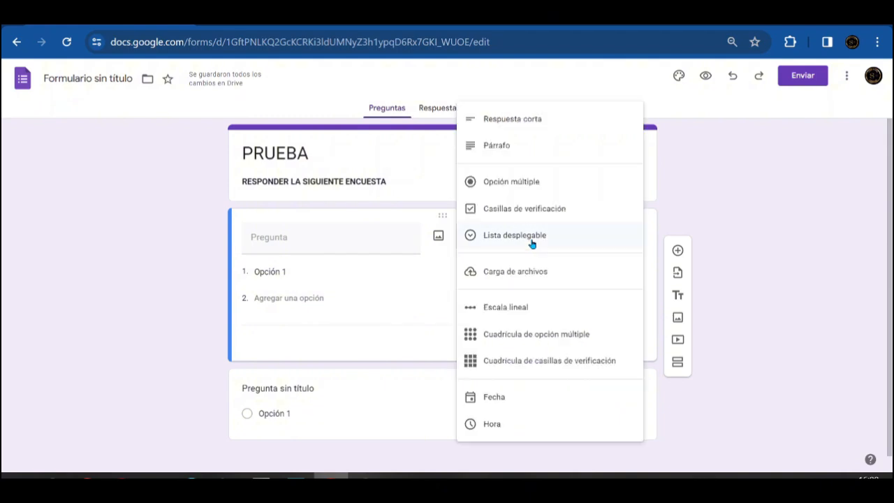
pyautogui.click(542, 279)
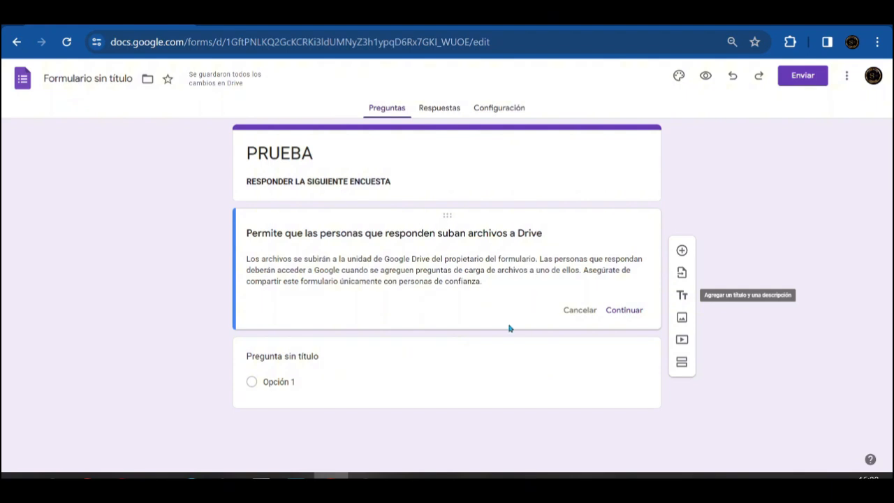
pyautogui.click(574, 310)
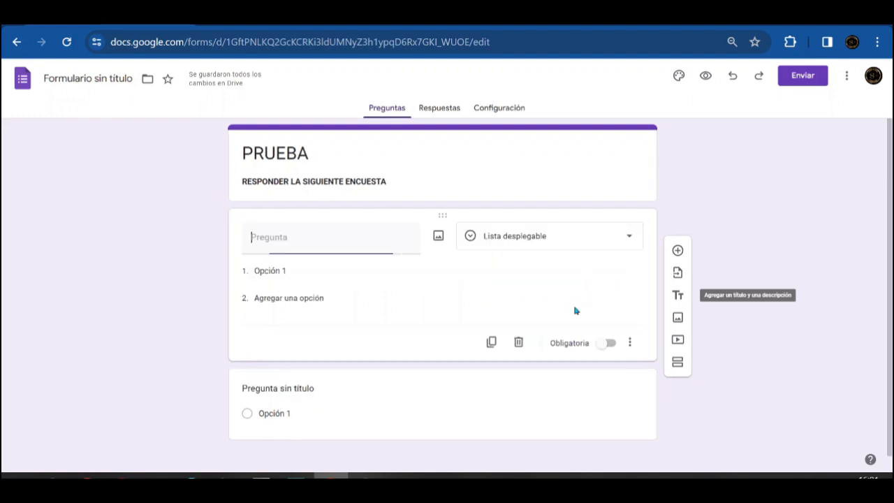
# Step: Try the answer types Cuadrícula de opción múltiple and Fecha on the new question
pyautogui.click(505, 238)
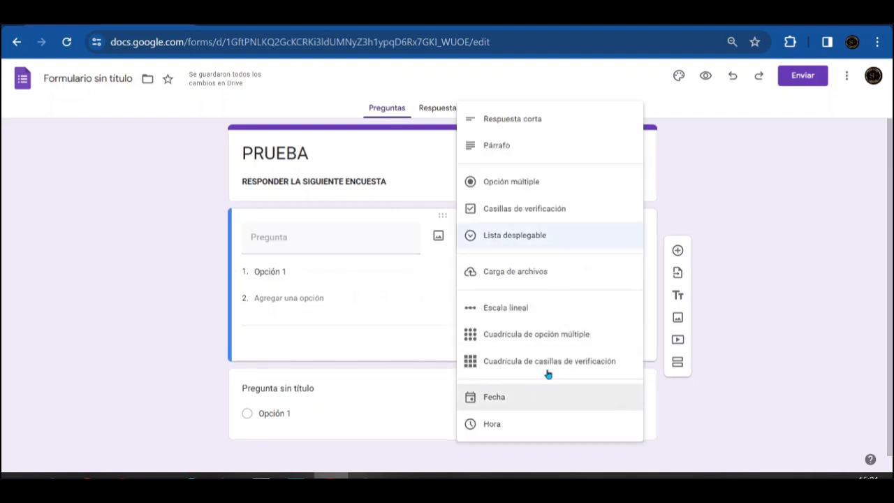
pyautogui.click(585, 335)
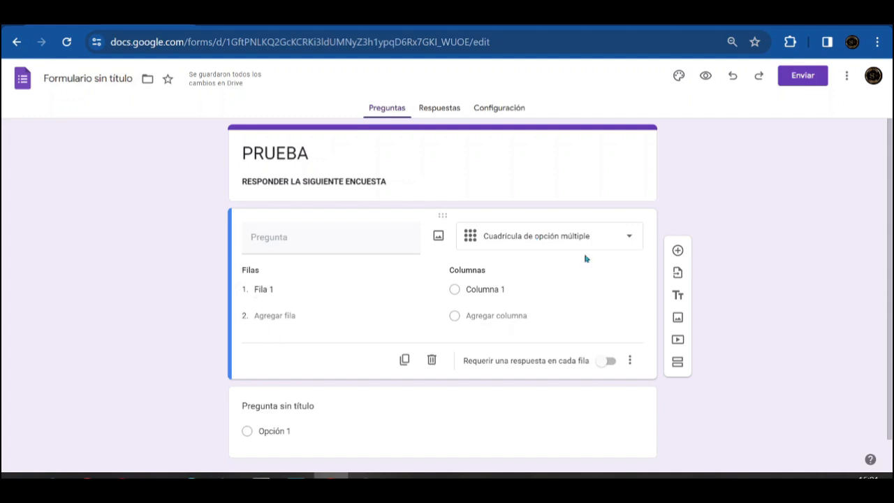
pyautogui.click(568, 236)
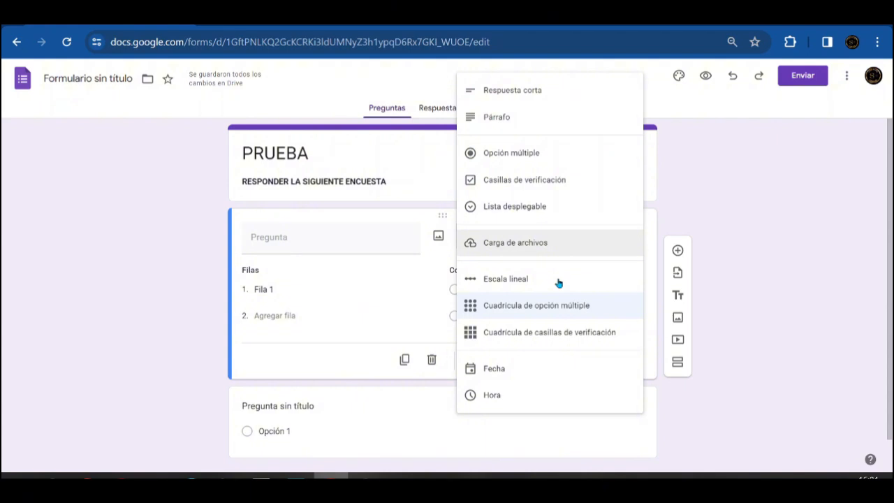
pyautogui.click(542, 380)
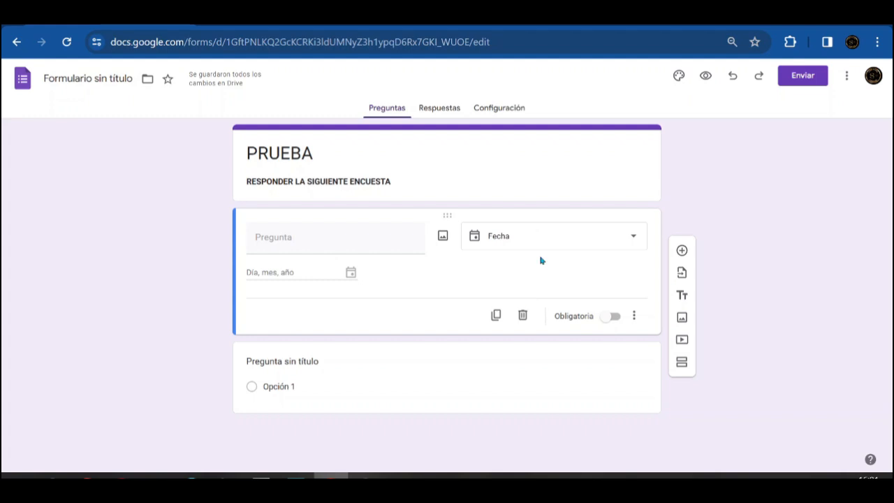
# Step: Set the new question's answer type to Respuesta corta and enter the question "QUÉ FUE LO MÁS POSITIVO DE ESTA CLASE?"
pyautogui.click(522, 242)
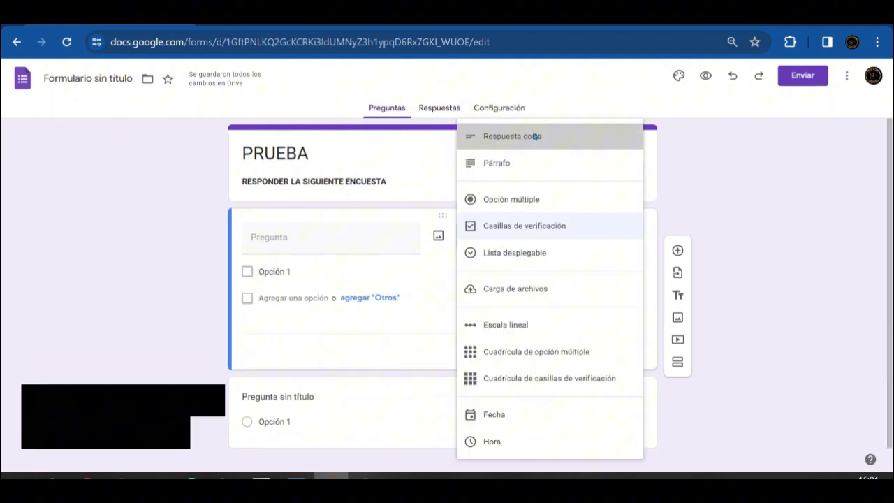
pyautogui.click(534, 135)
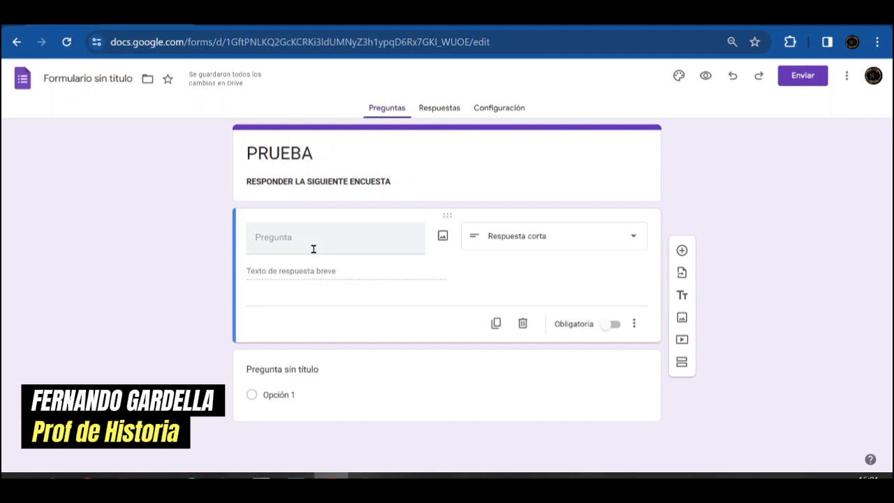
pyautogui.click(284, 239)
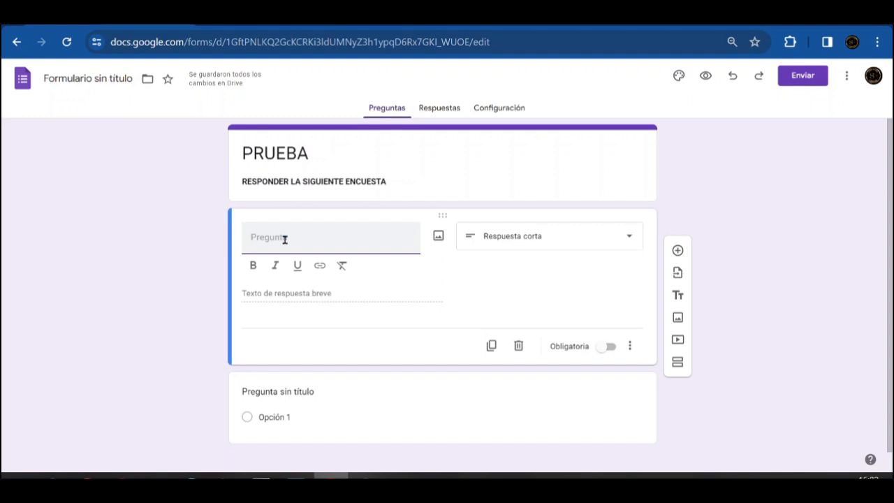
pyautogui.write('QUÉ FUE LO MÁS POSITIVO DE ESTA CLASE')
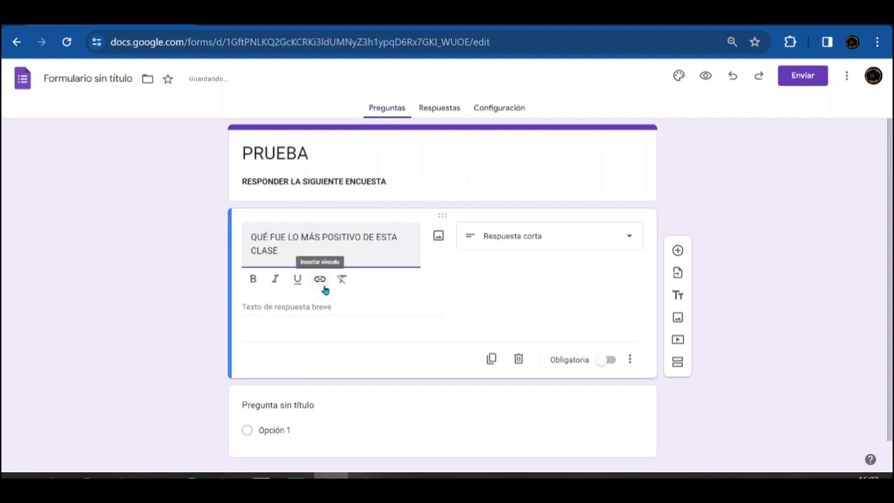
pyautogui.write('?')
pyautogui.click(556, 295)
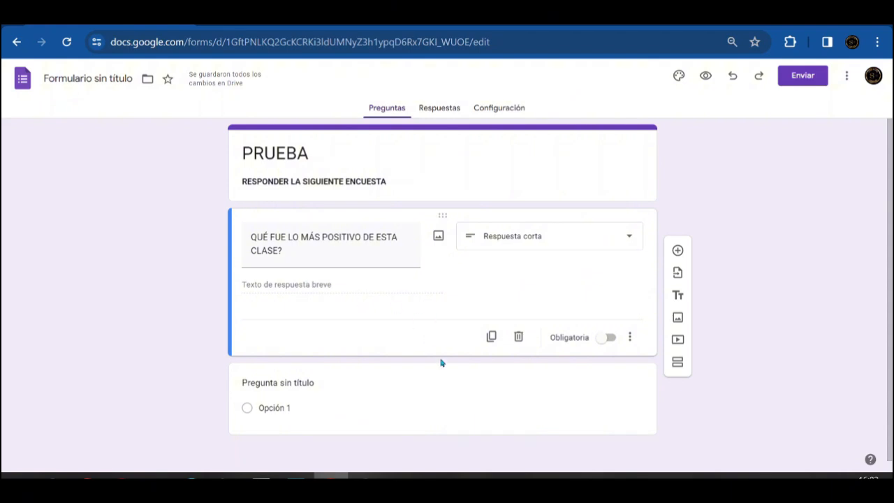
# Step: Duplicate the short-answer question and make the copy a required Opción múltiple question
pyautogui.click(491, 336)
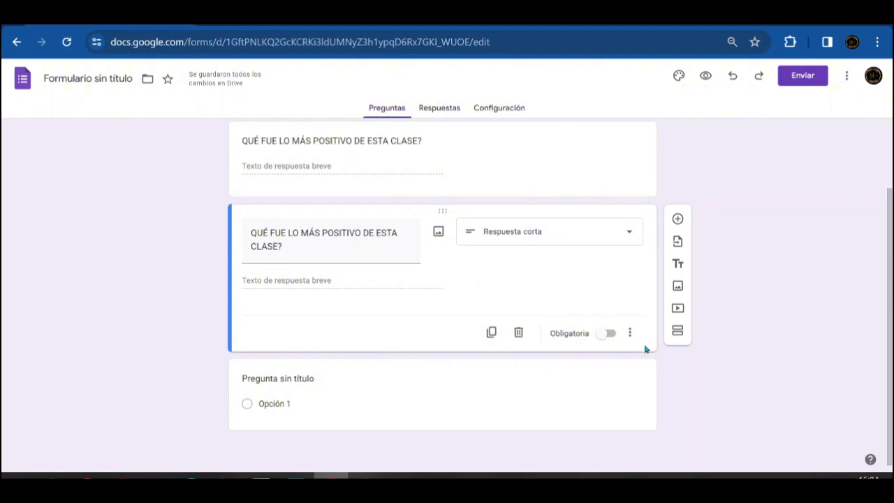
pyautogui.click(610, 334)
pyautogui.click(514, 234)
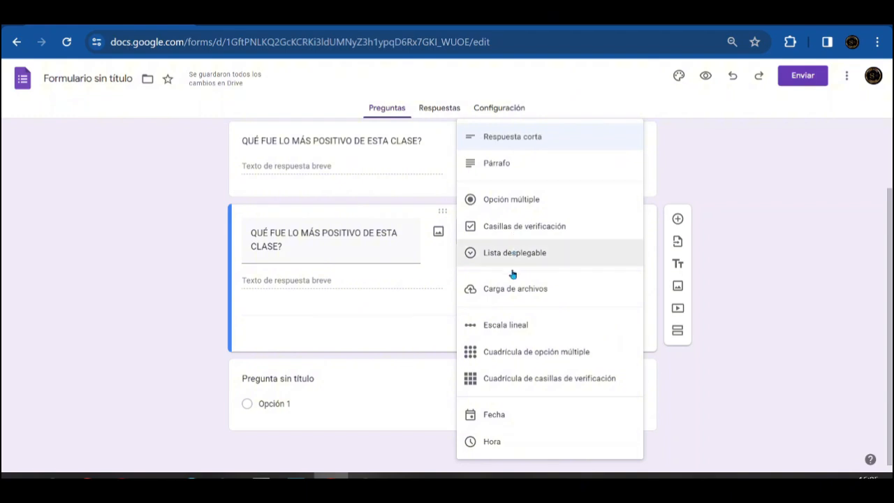
pyautogui.click(536, 200)
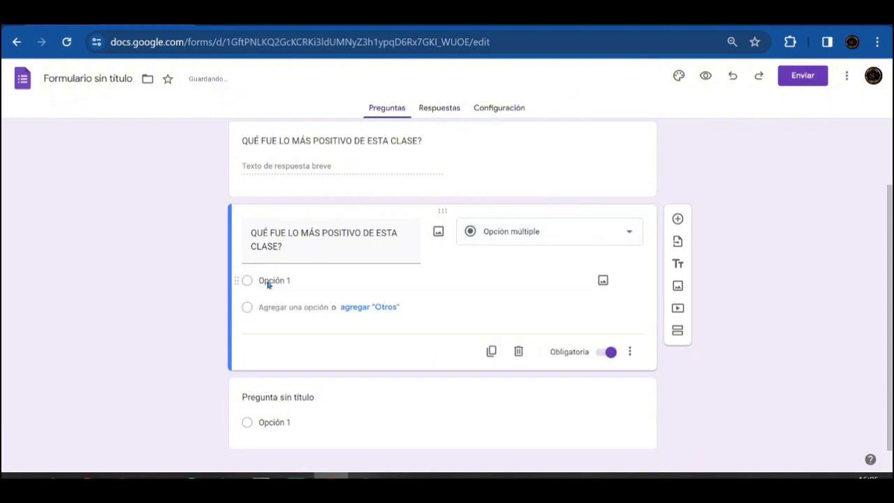
# Step: Give the multiple-choice question the answer options A, B and C, plus the open option Otra
pyautogui.click(266, 281)
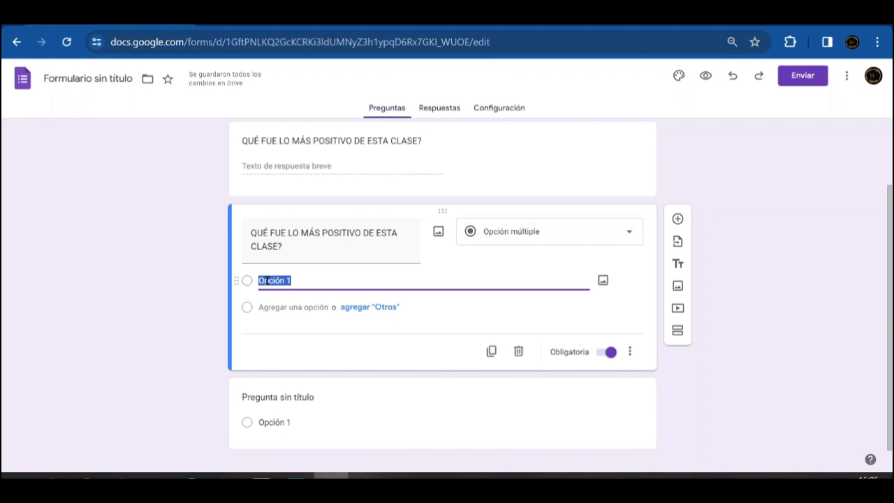
pyautogui.write('A')
pyautogui.click(273, 329)
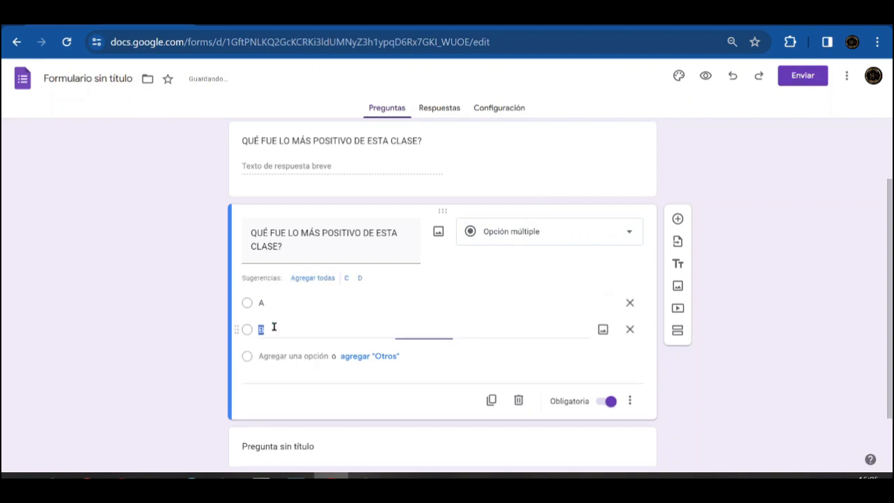
pyautogui.write('B')
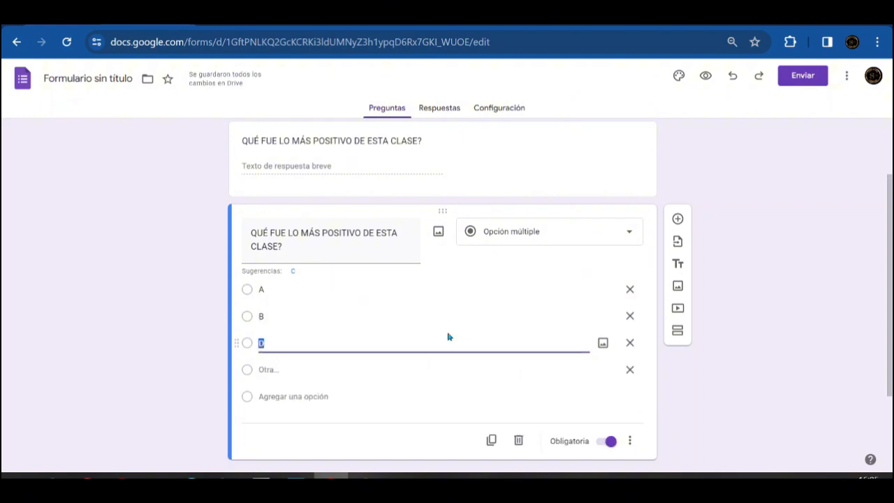
pyautogui.write('C')
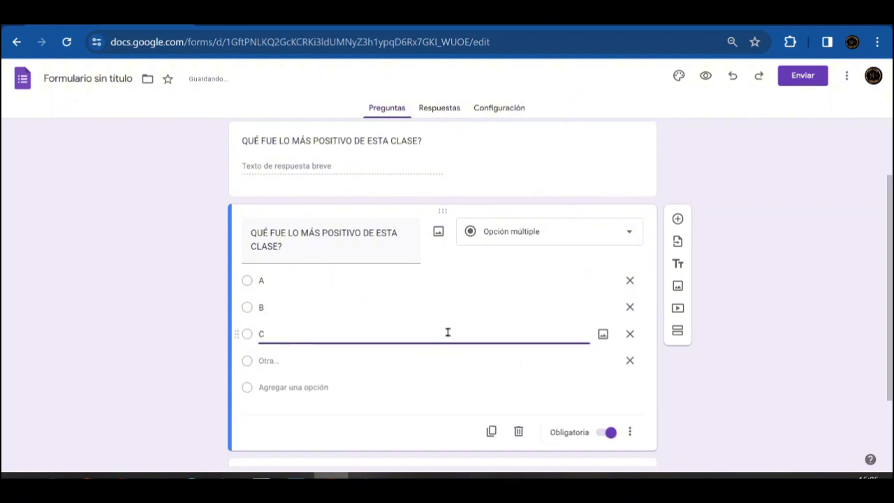
pyautogui.click(271, 363)
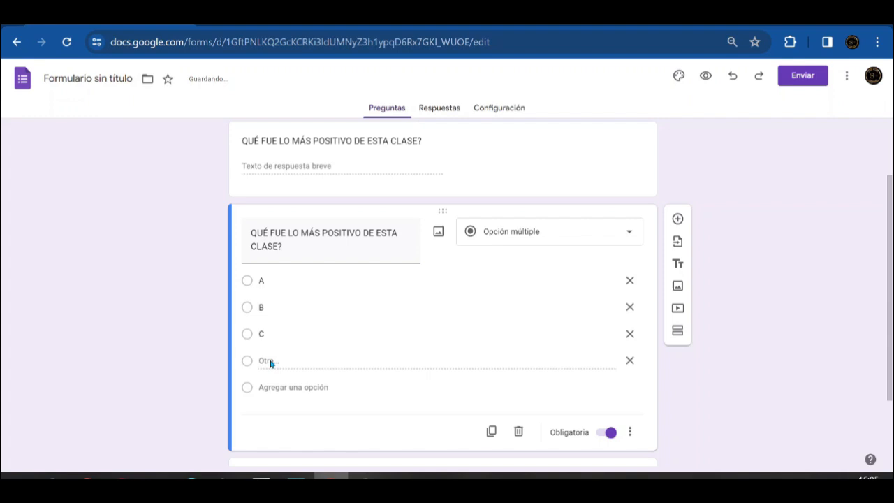
# Step: Add a fourth answer option named D to the multiple-choice question, above Otra
pyautogui.click(301, 388)
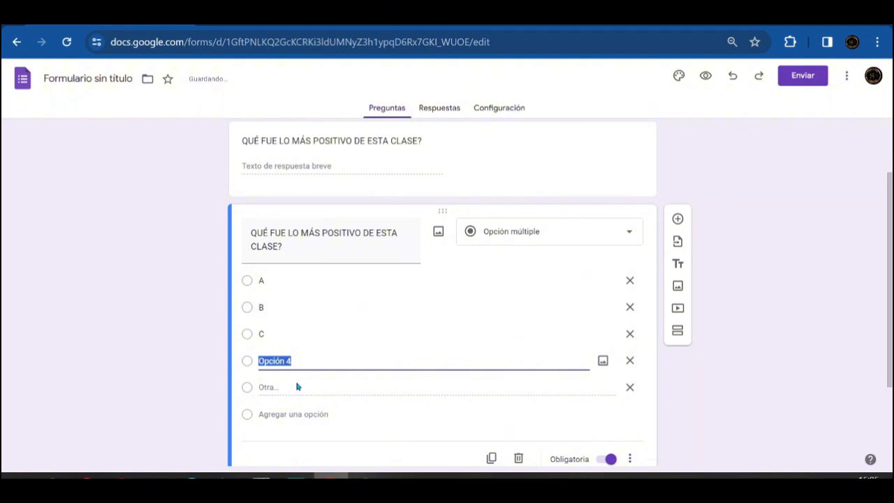
pyautogui.click(300, 384)
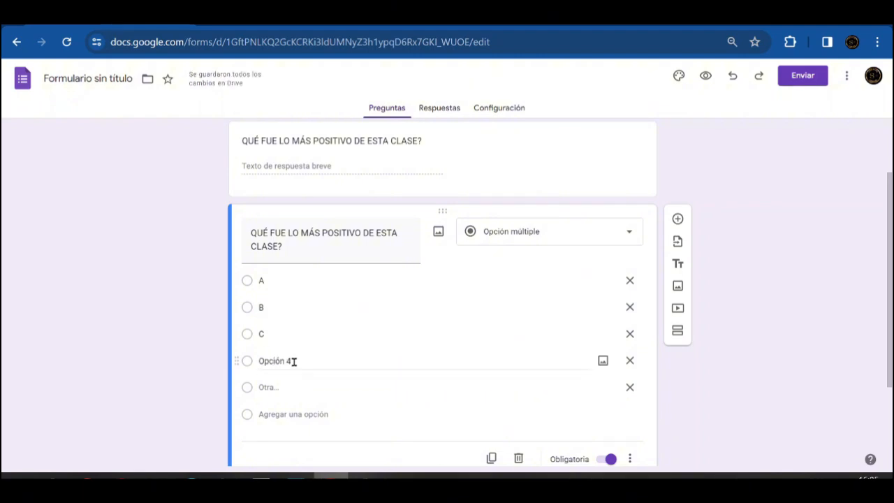
pyautogui.click(295, 361)
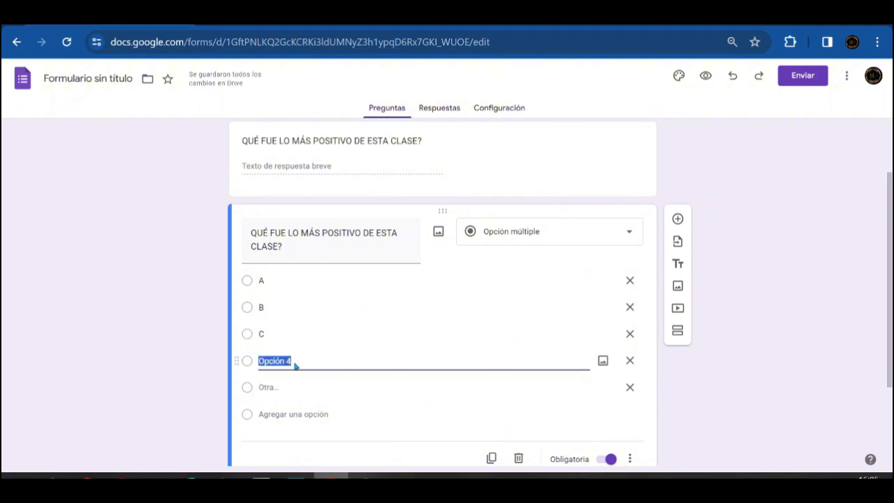
pyautogui.write('D')
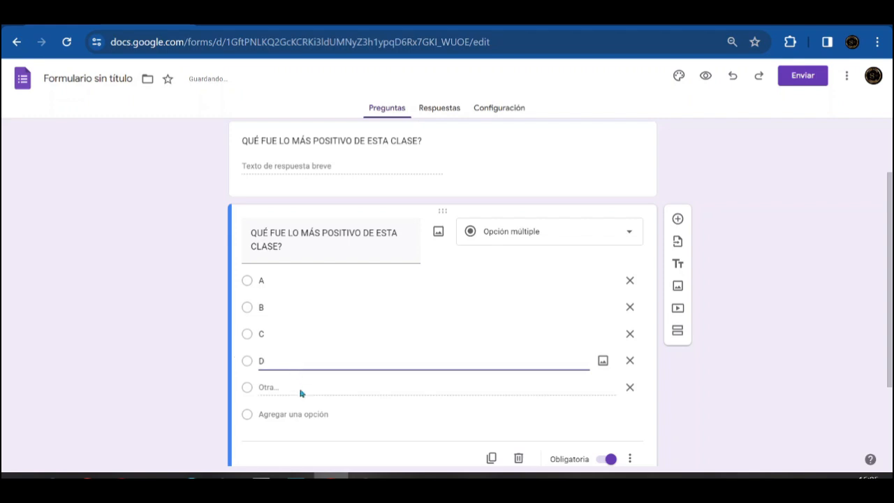
pyautogui.click(340, 432)
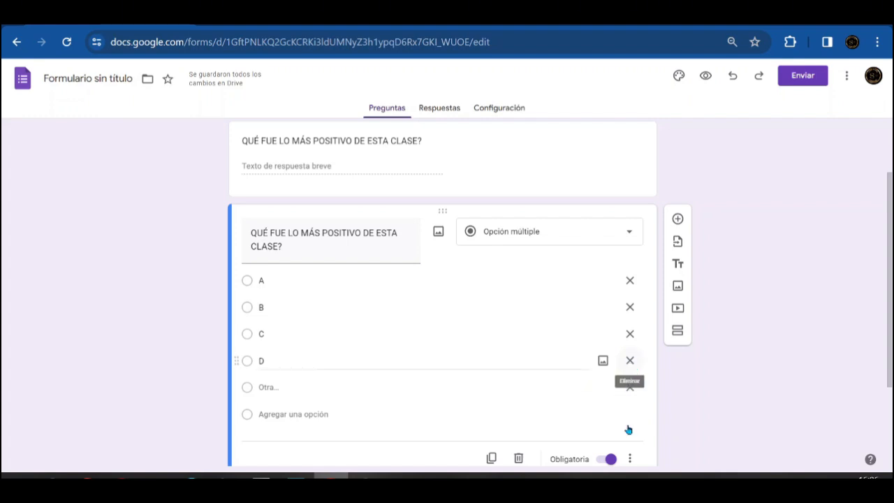
# Step: Close the answer type list without changing it and reset the browser zoom to its default level
pyautogui.scroll(-2, 453, 338)
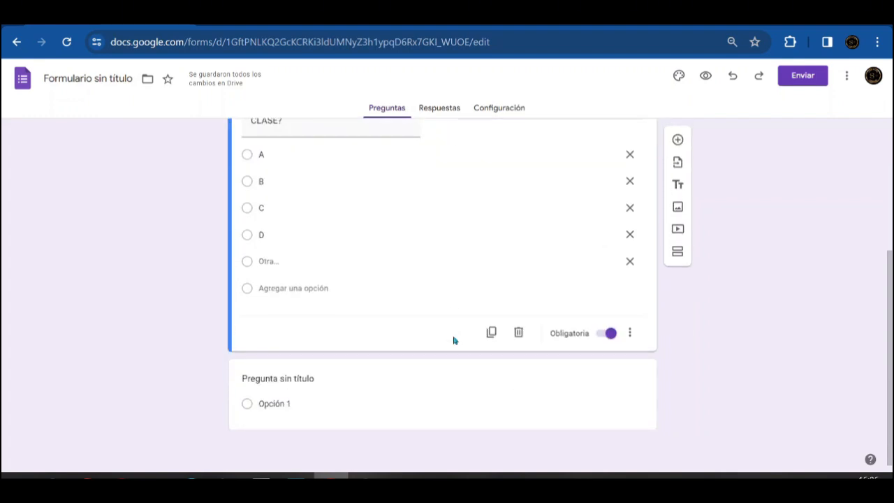
pyautogui.scroll(3, 454, 340)
pyautogui.scroll(-1, 454, 340)
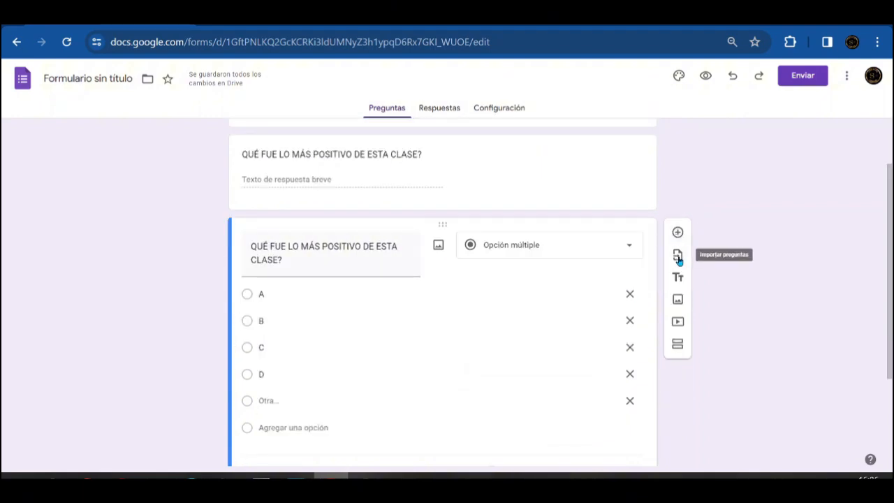
pyautogui.click(535, 247)
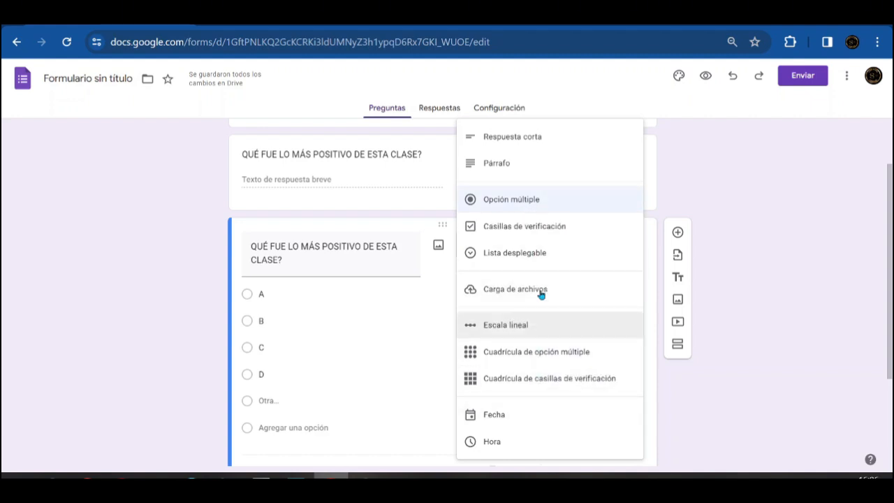
pyautogui.hotkey('ctrl', '0')
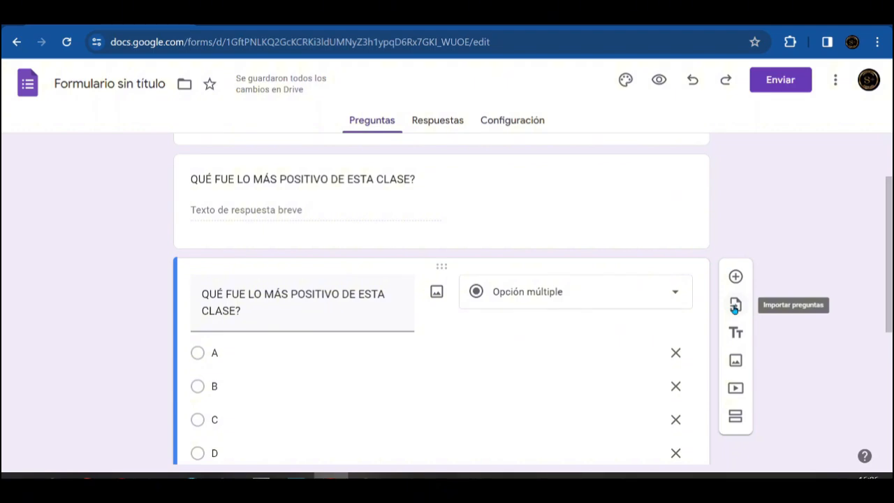
# Step: View the recent forms available for importing questions, and close the selection without choosing one
pyautogui.click(734, 307)
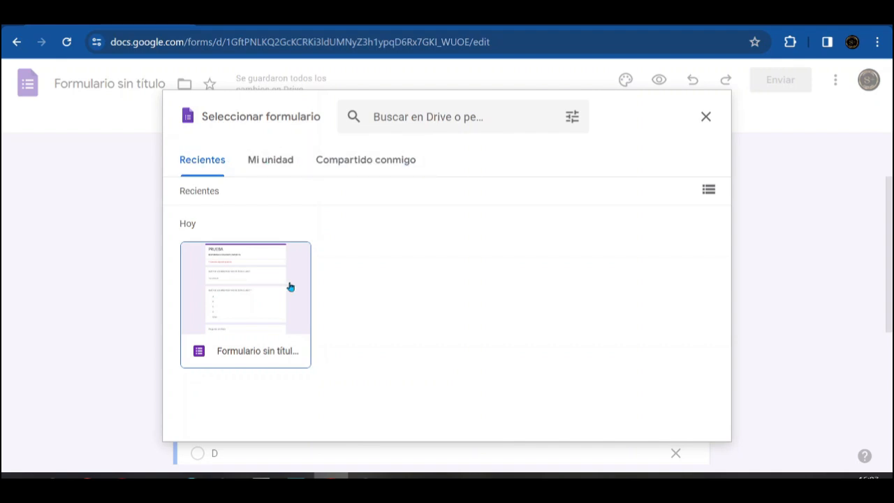
pyautogui.click(706, 117)
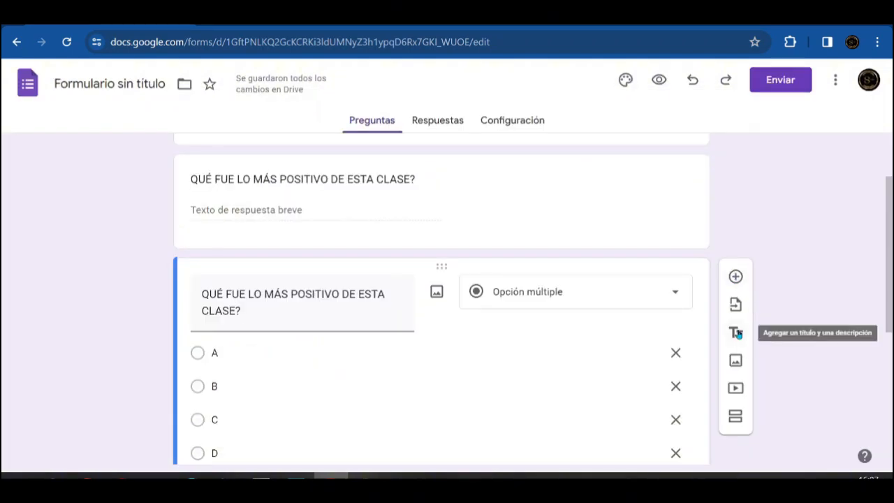
# Step: Add a title and description block below the multiple-choice question and title it PRIMERA PARTE
pyautogui.scroll(-3, 369, 433)
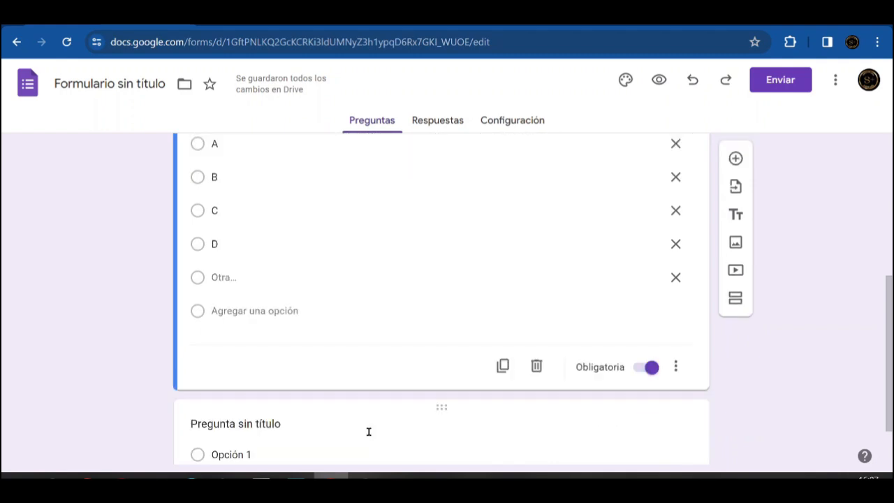
pyautogui.scroll(1, 637, 345)
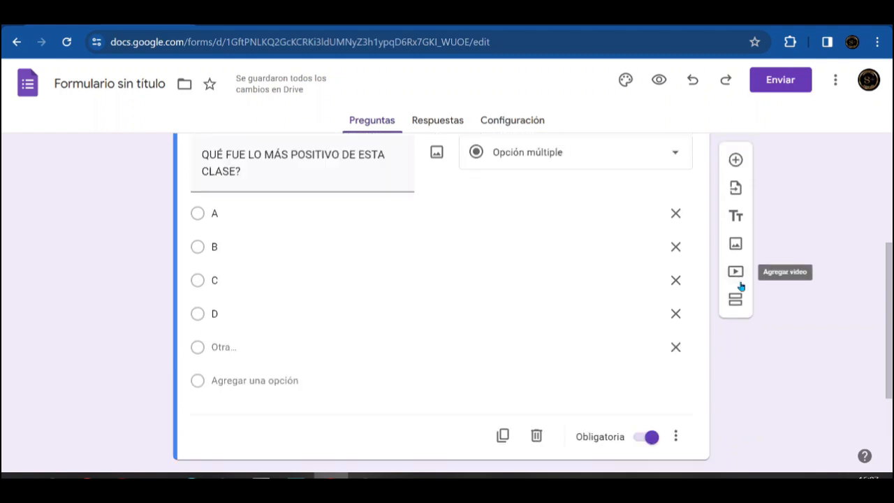
pyautogui.scroll(1, 750, 305)
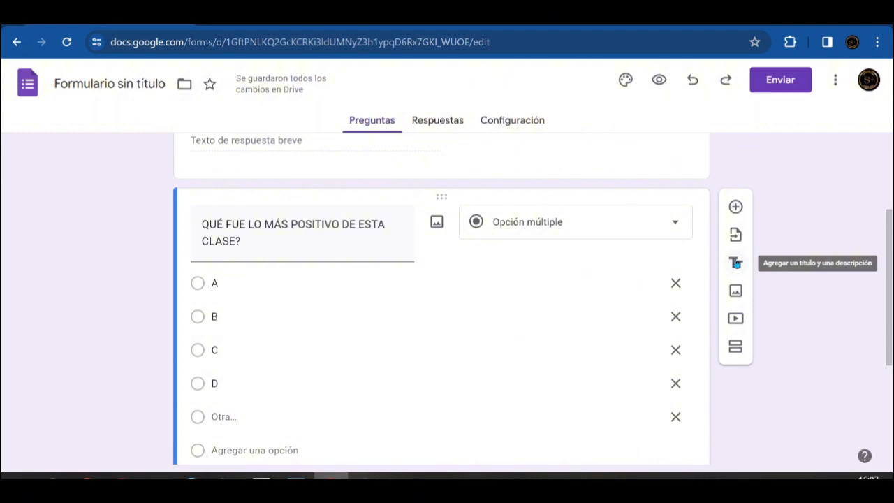
pyautogui.click(735, 263)
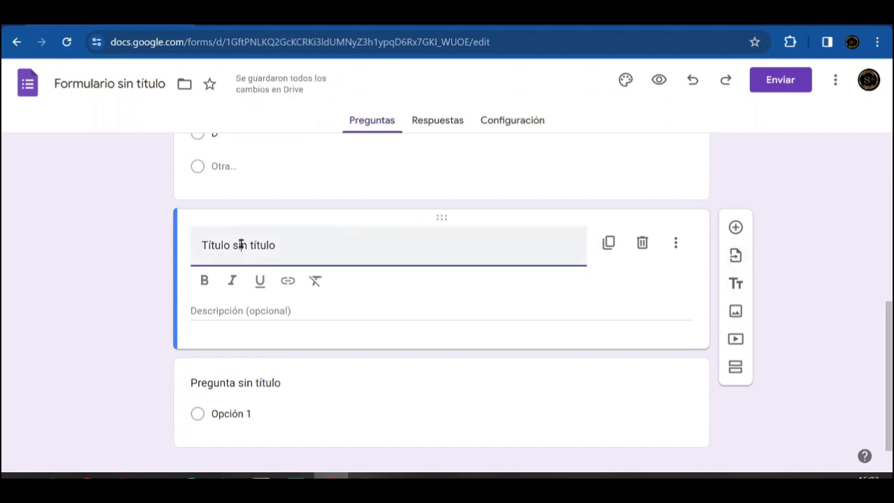
pyautogui.write('PRIMERA PARTE')
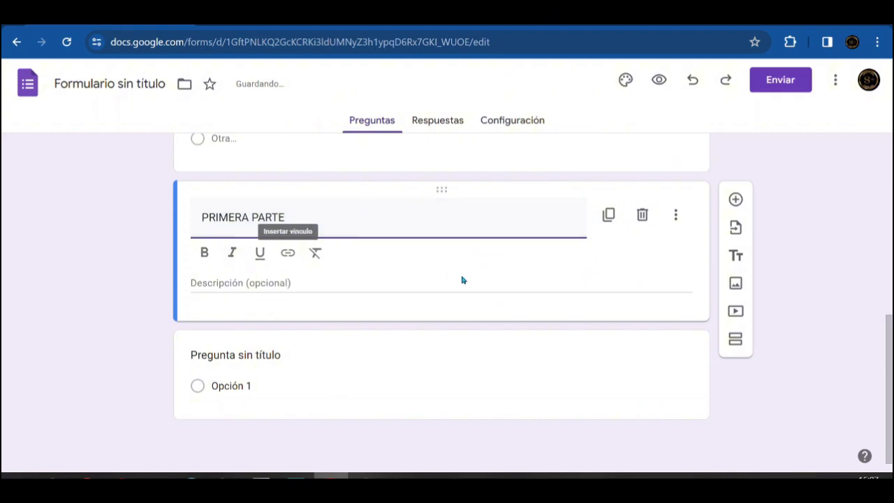
pyautogui.click(648, 315)
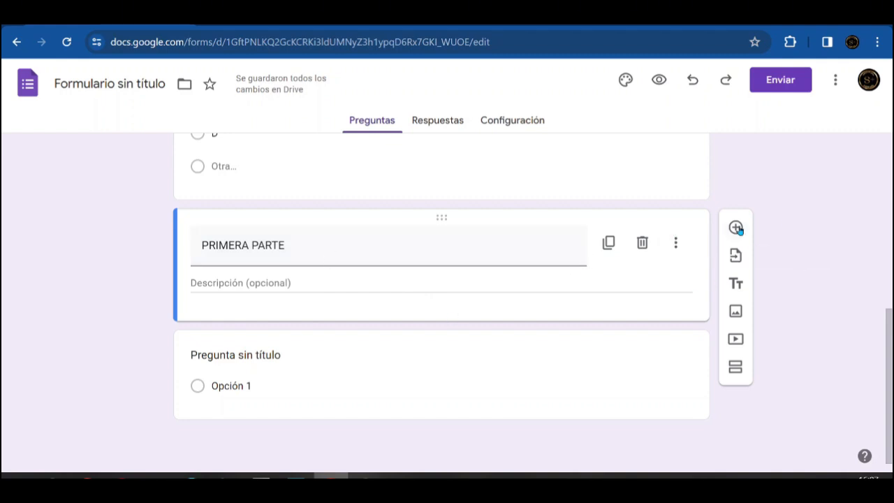
# Step: Add a new blank question below the PRIMERA PARTE block and review the form from its header down
pyautogui.click(736, 227)
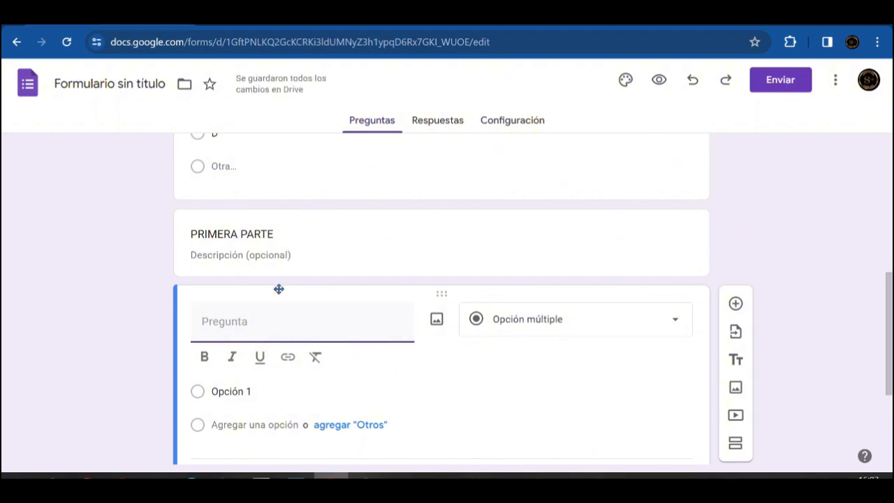
pyautogui.scroll(-3, 279, 365)
pyautogui.scroll(5, 278, 361)
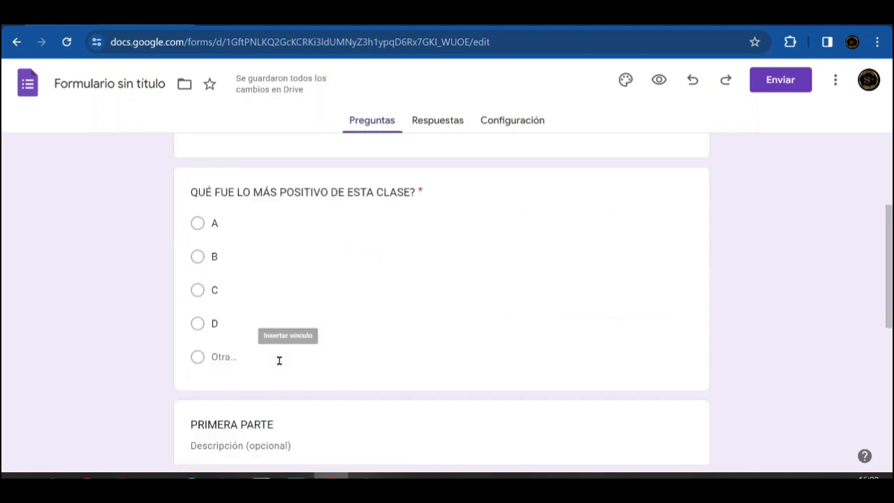
pyautogui.scroll(3, 278, 360)
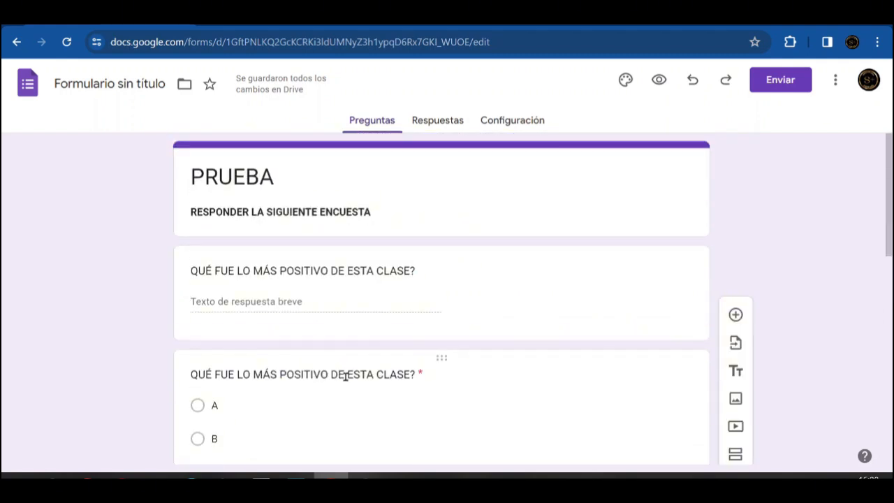
pyautogui.scroll(-2, 559, 367)
pyautogui.scroll(-2, 560, 366)
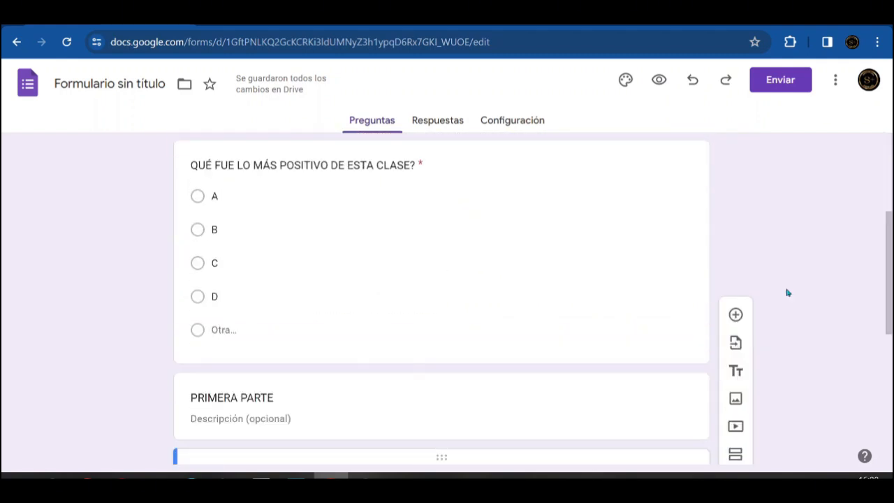
# Step: View the sources available for inserting an image, and close the image dialog without adding one
pyautogui.click(734, 399)
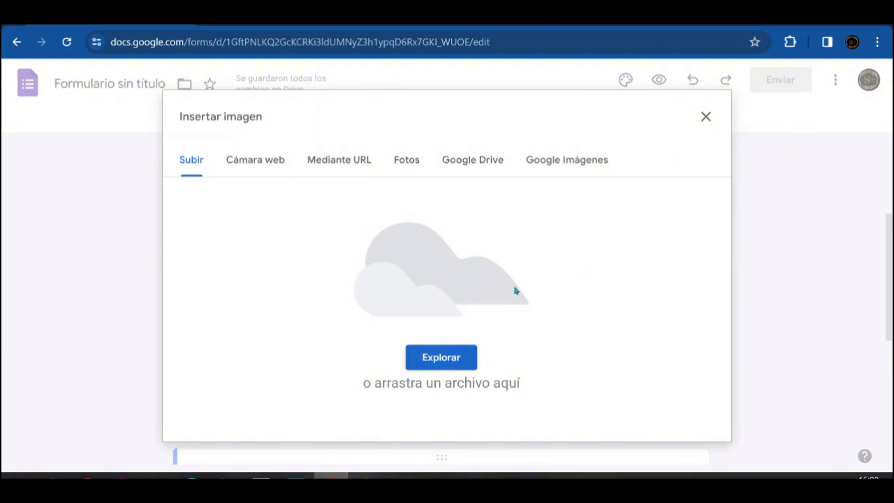
pyautogui.click(704, 117)
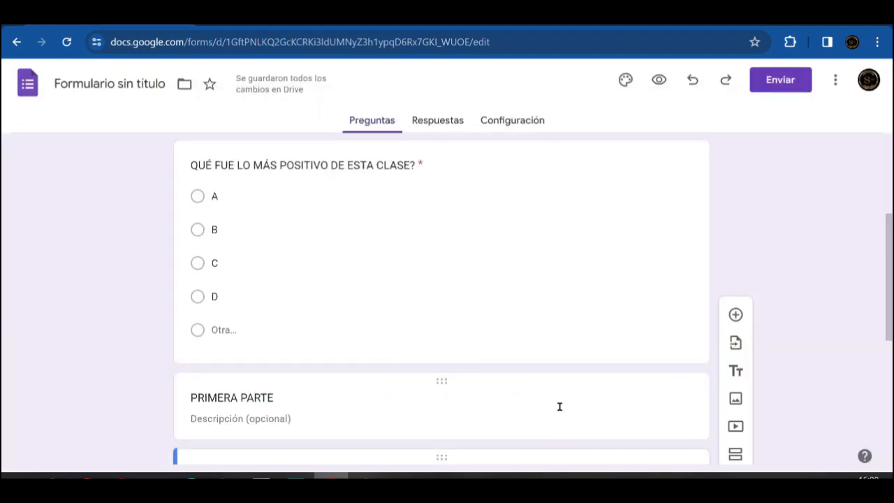
# Step: Add a new section below the blank question and view its untitled header and question
pyautogui.click(735, 455)
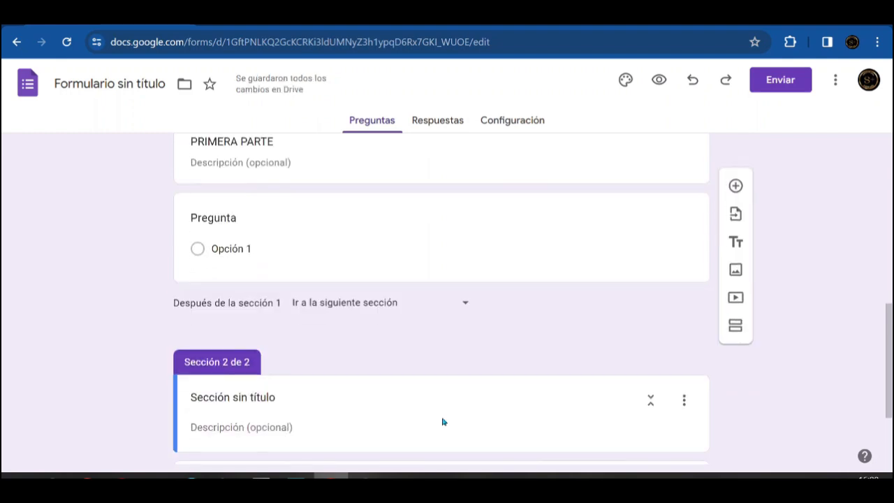
pyautogui.scroll(7, 442, 422)
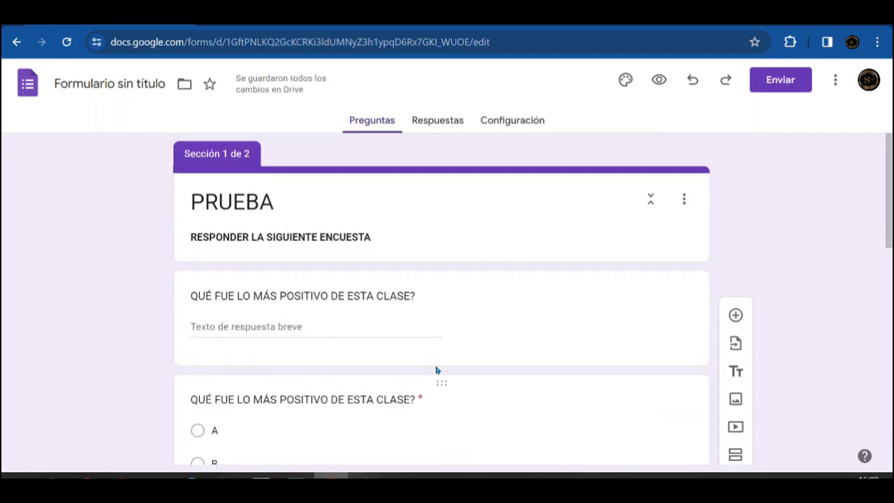
pyautogui.scroll(-1, 379, 354)
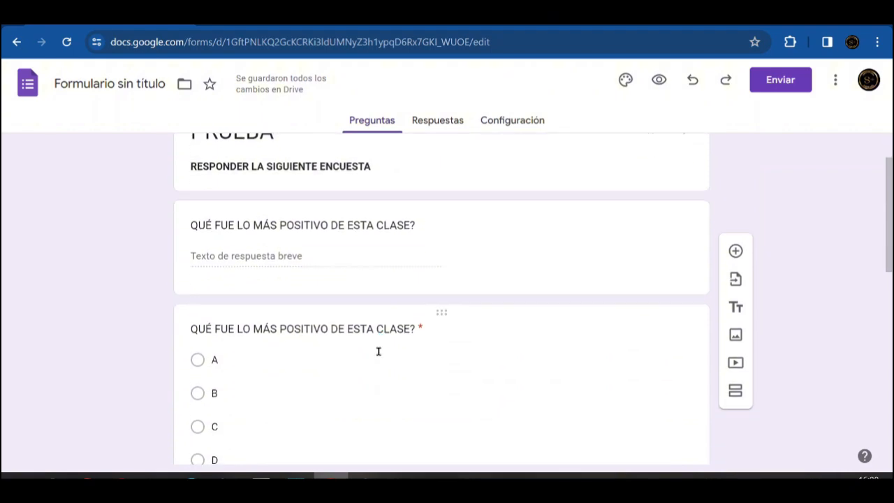
pyautogui.scroll(-6, 378, 351)
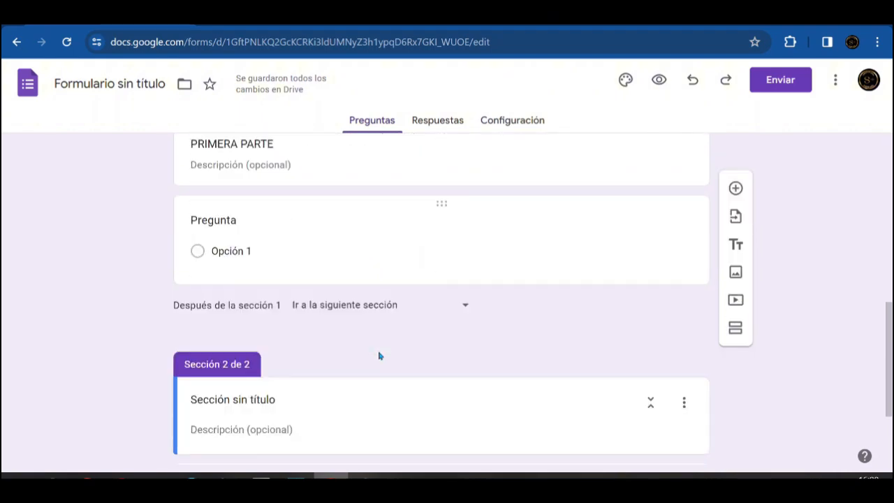
pyautogui.scroll(-2, 380, 354)
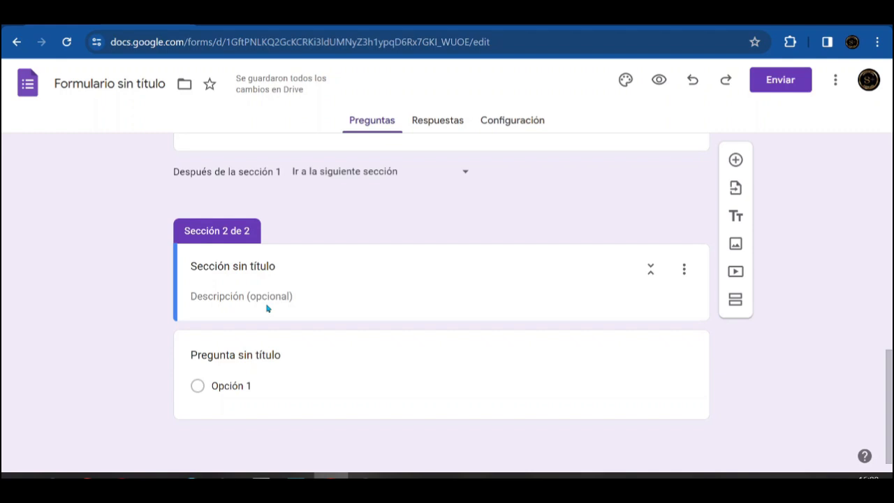
# Step: Examine how the form's content is divided between its two sections, and open the responses overview
pyautogui.scroll(10, 266, 308)
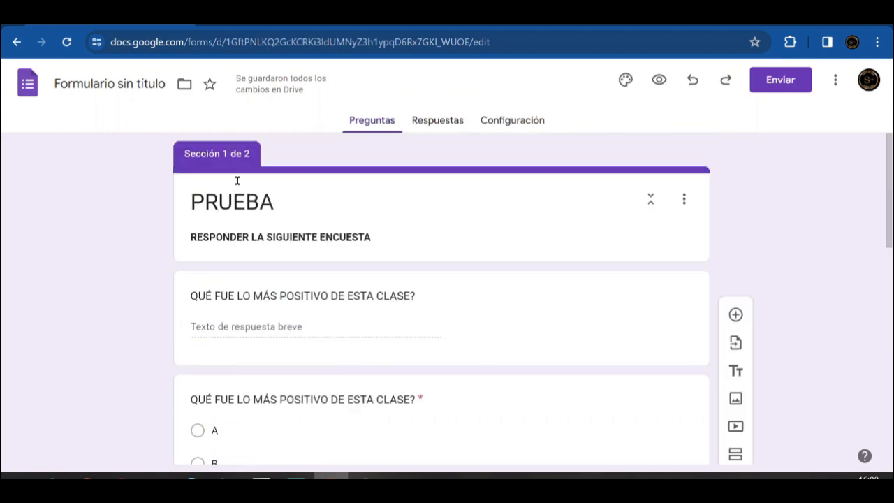
pyautogui.scroll(-6, 249, 375)
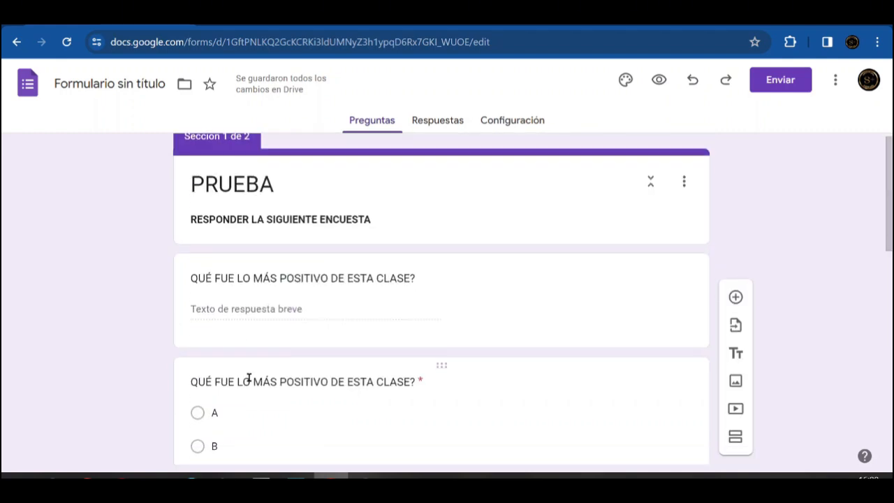
pyautogui.scroll(-3, 249, 377)
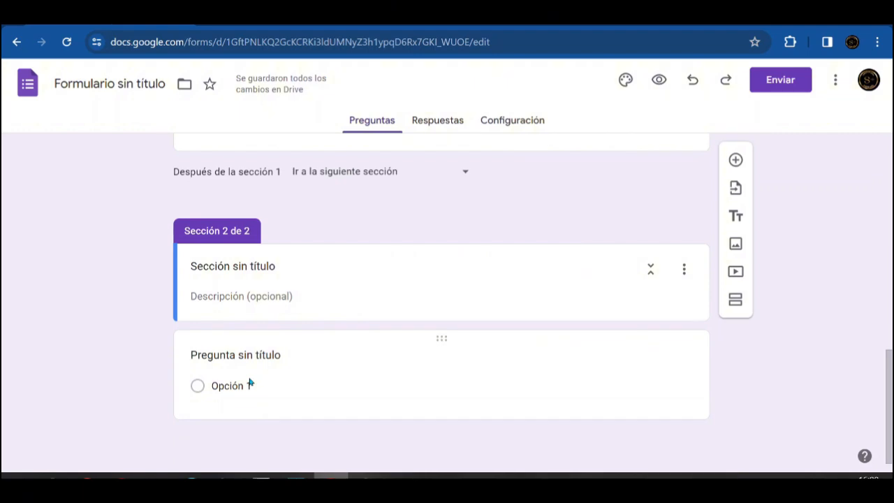
pyautogui.scroll(5, 249, 381)
pyautogui.scroll(4, 249, 377)
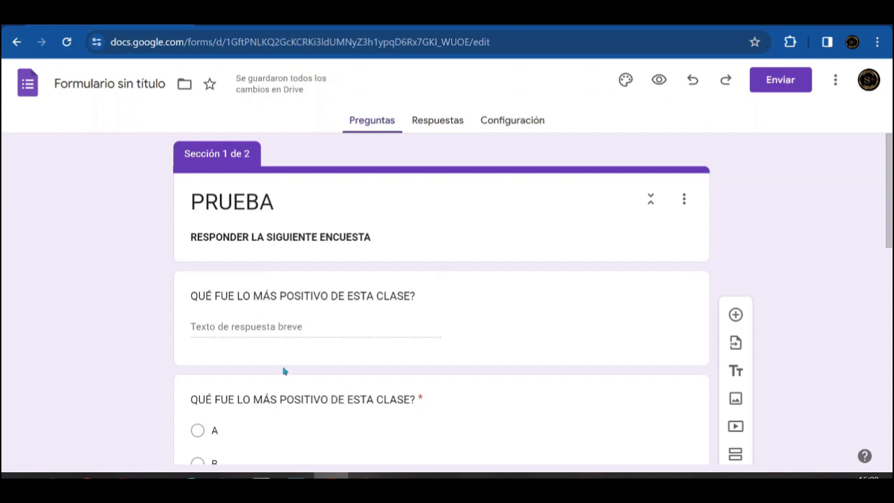
pyautogui.scroll(-10, 283, 371)
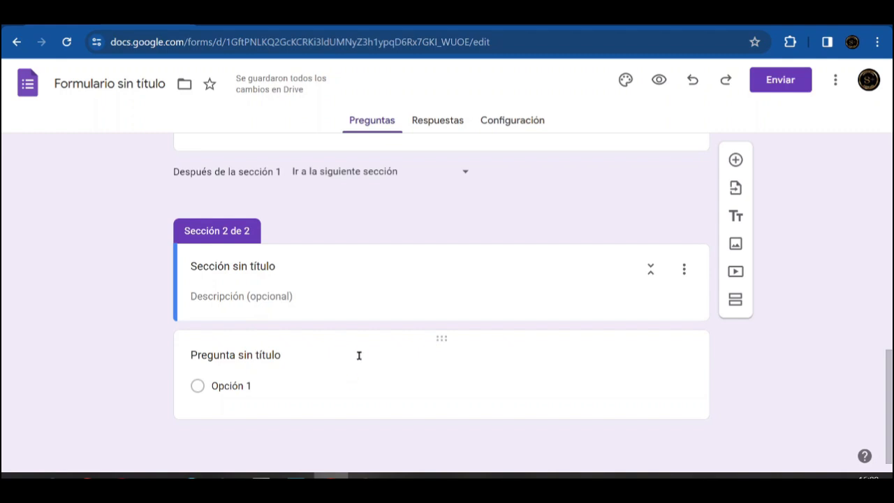
pyautogui.scroll(2, 360, 359)
pyautogui.scroll(3, 350, 342)
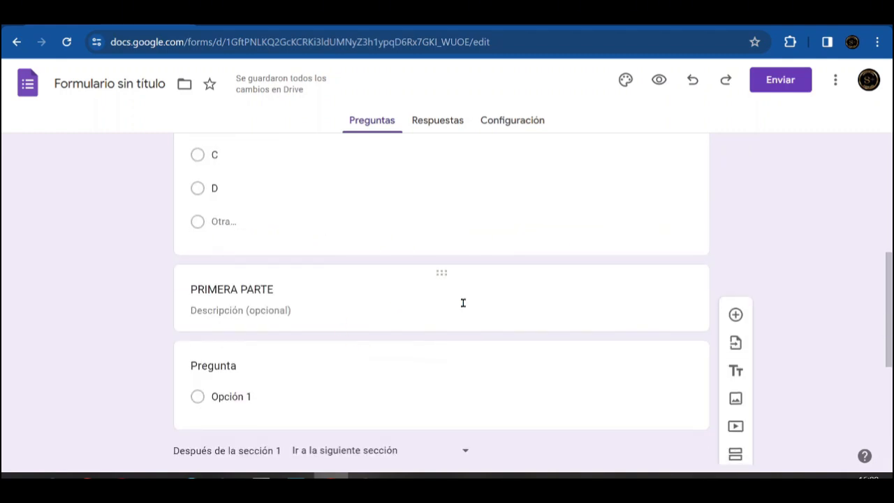
pyautogui.scroll(1, 463, 304)
pyautogui.scroll(2, 463, 305)
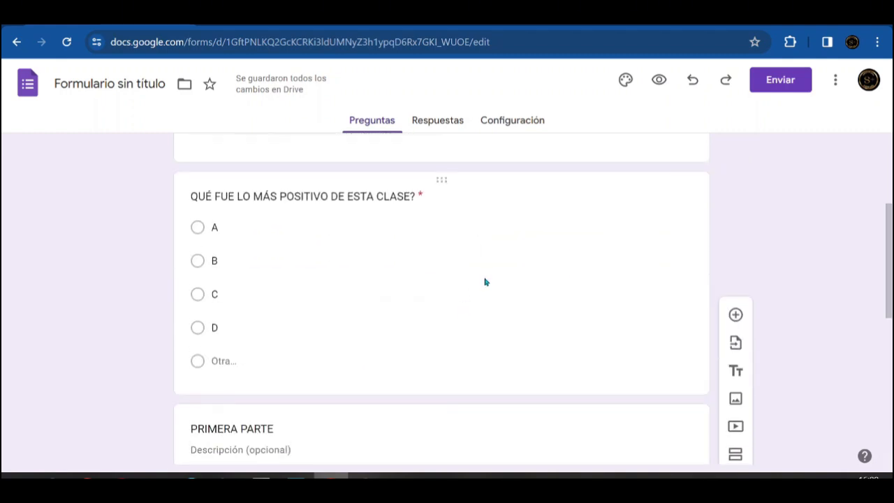
pyautogui.scroll(1, 487, 276)
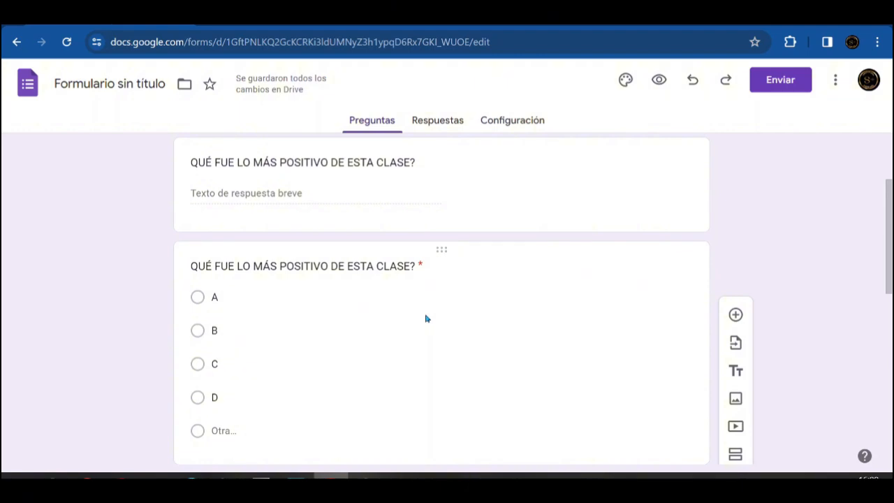
pyautogui.scroll(-7, 425, 319)
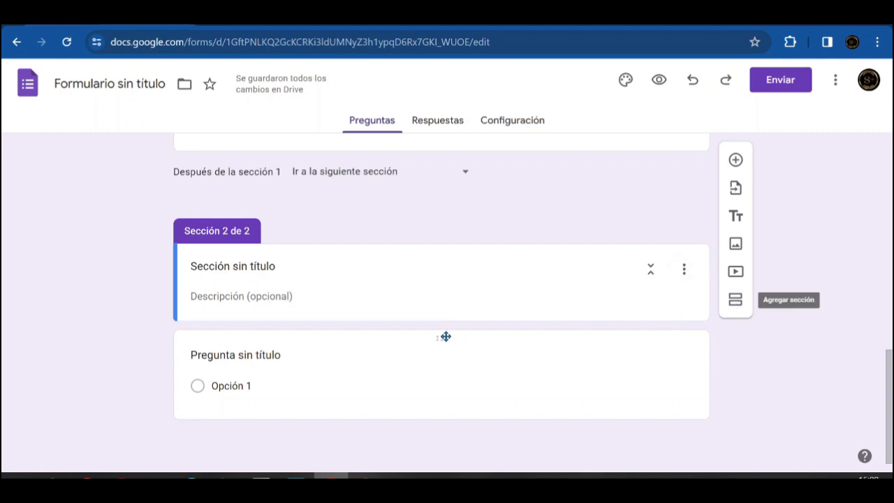
pyautogui.scroll(7, 441, 336)
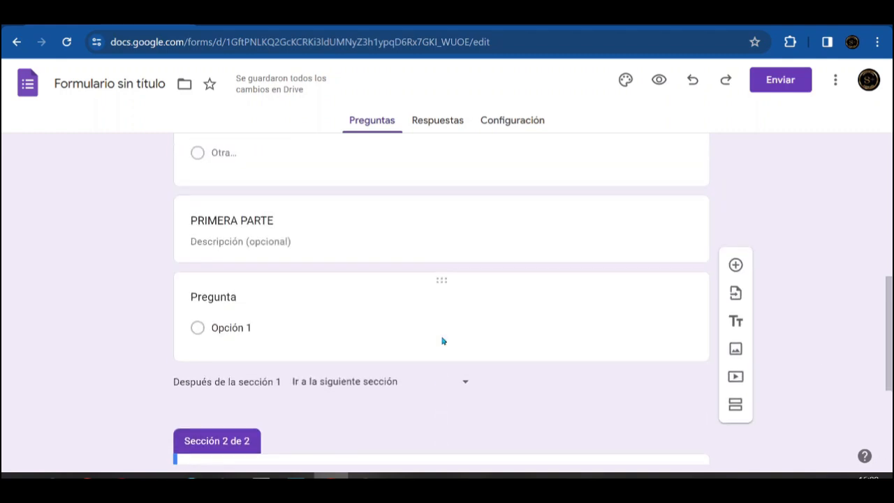
pyautogui.scroll(2, 441, 336)
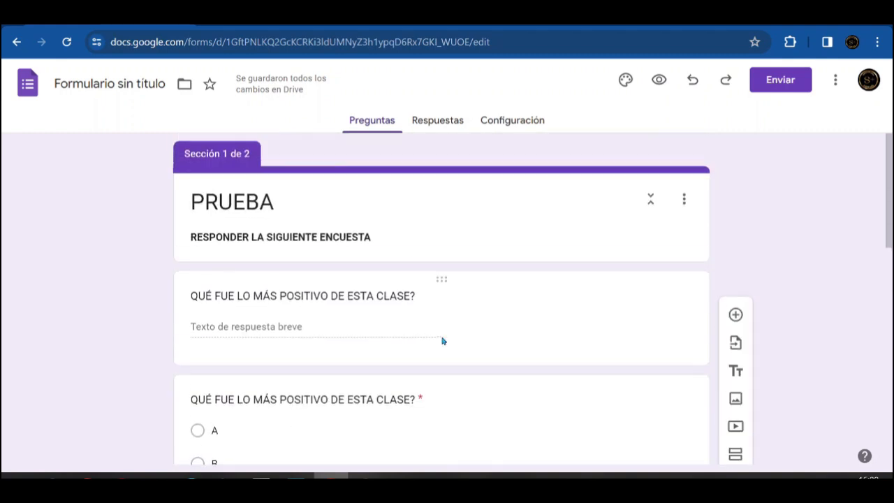
pyautogui.click(437, 122)
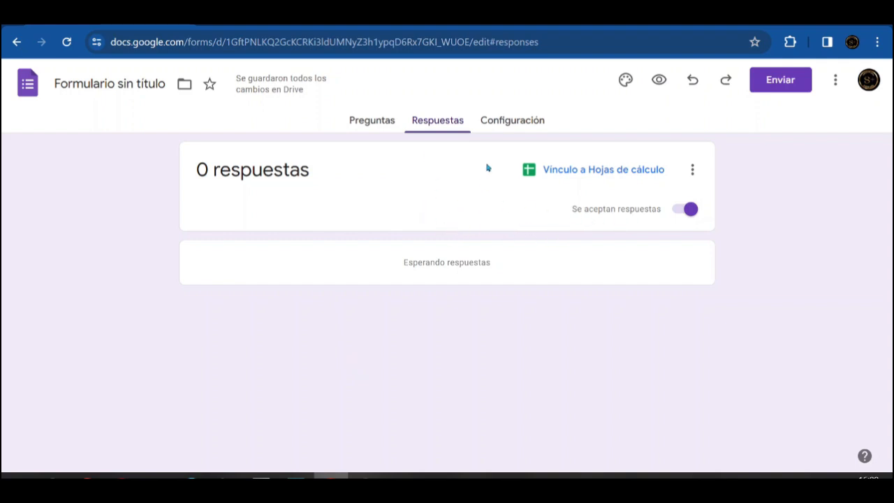
# Step: Convert the form into a quiz in its settings and choose to show grades after a manual review
pyautogui.click(502, 122)
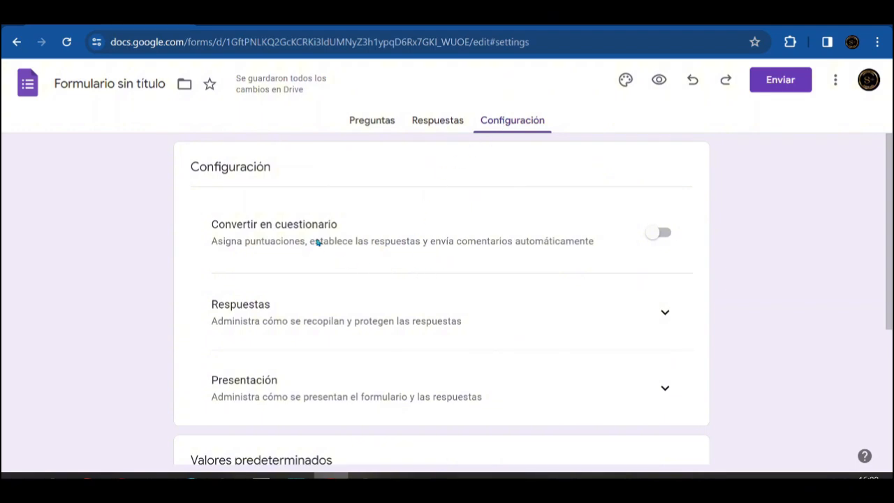
pyautogui.click(662, 233)
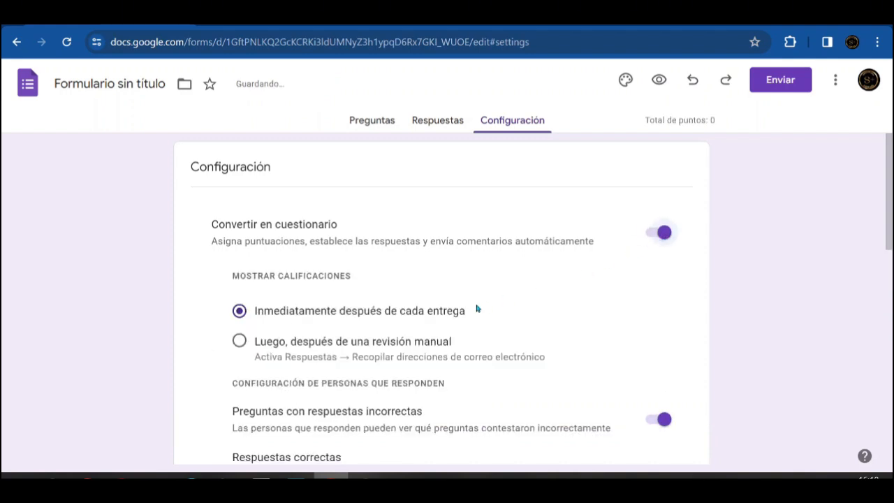
pyautogui.scroll(-1, 353, 349)
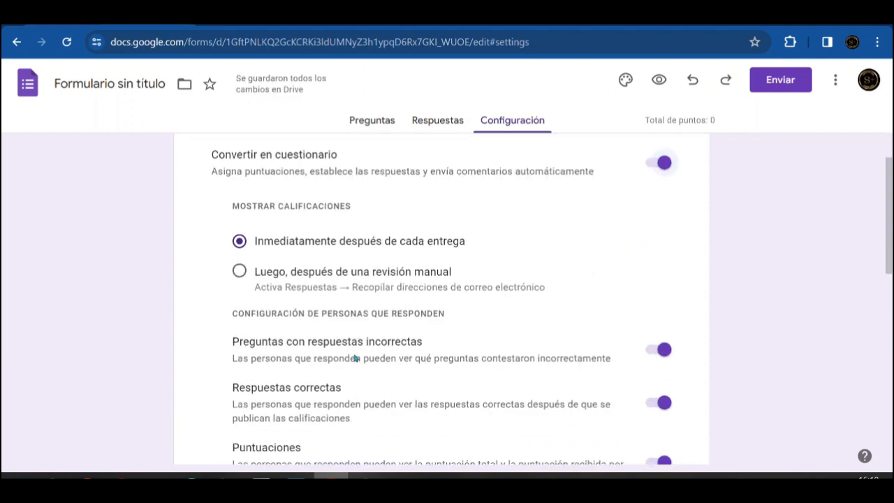
pyautogui.scroll(-1, 355, 358)
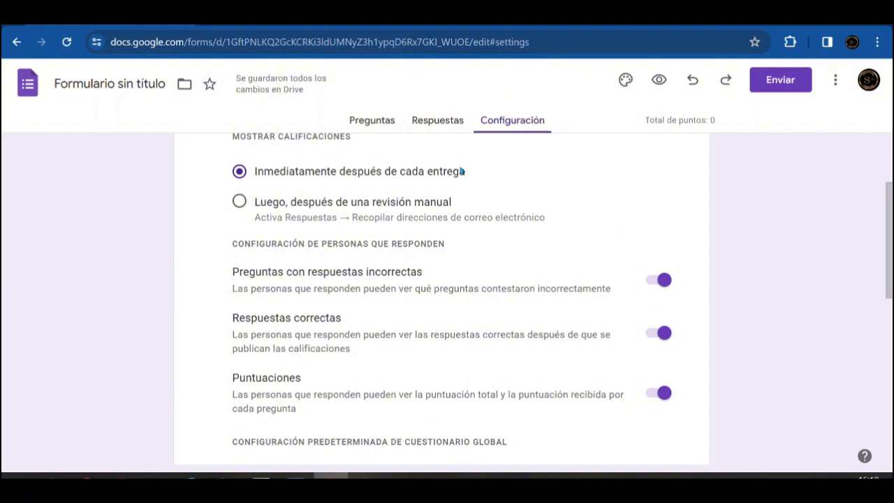
pyautogui.click(240, 203)
# Step: Review the respondent and default score settings, and expand the Respuestas settings to examine how responses are collected
pyautogui.scroll(-2, 482, 398)
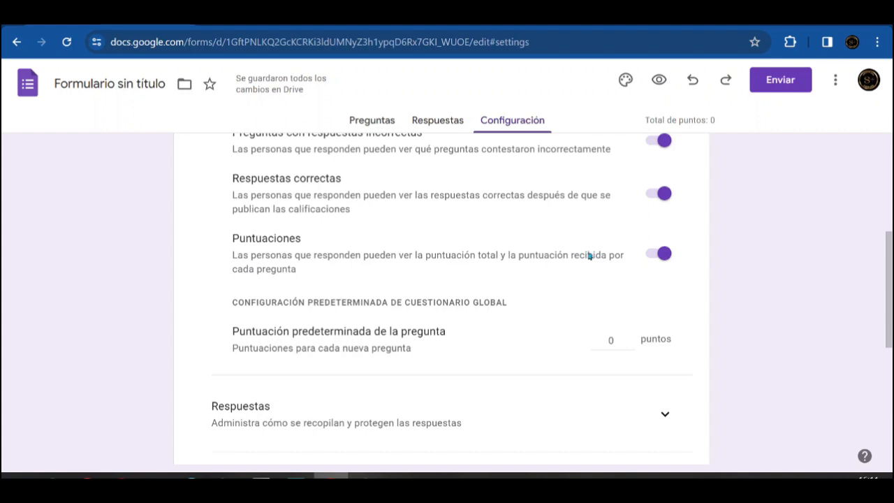
pyautogui.scroll(-3, 409, 250)
pyautogui.scroll(2, 410, 250)
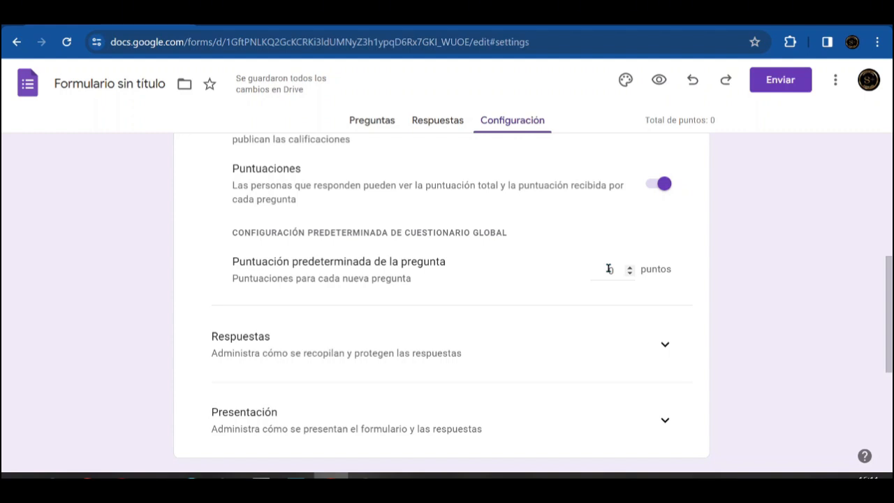
pyautogui.scroll(-2, 427, 384)
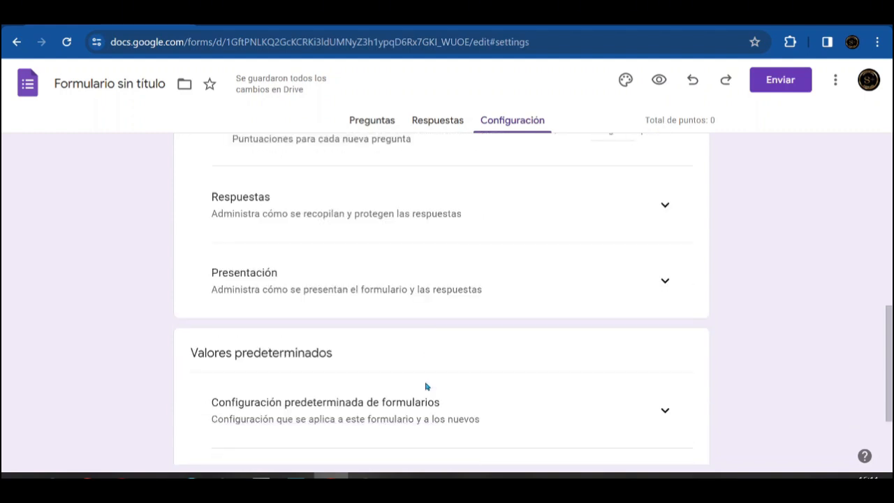
pyautogui.click(666, 208)
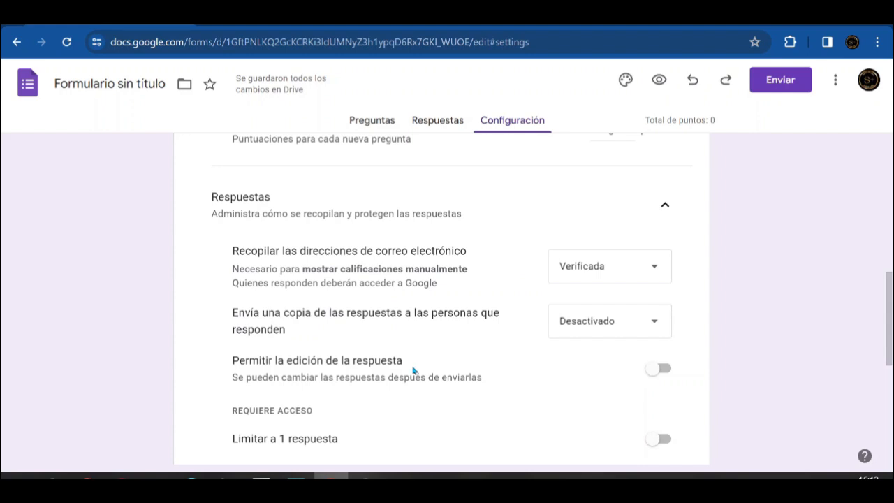
pyautogui.scroll(-2, 412, 371)
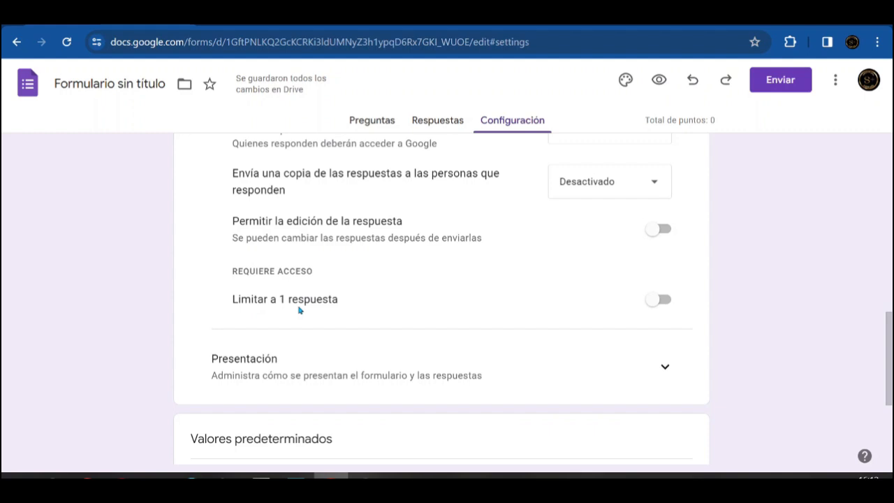
# Step: Try the limit of one response per person, and turn it back off
pyautogui.click(661, 302)
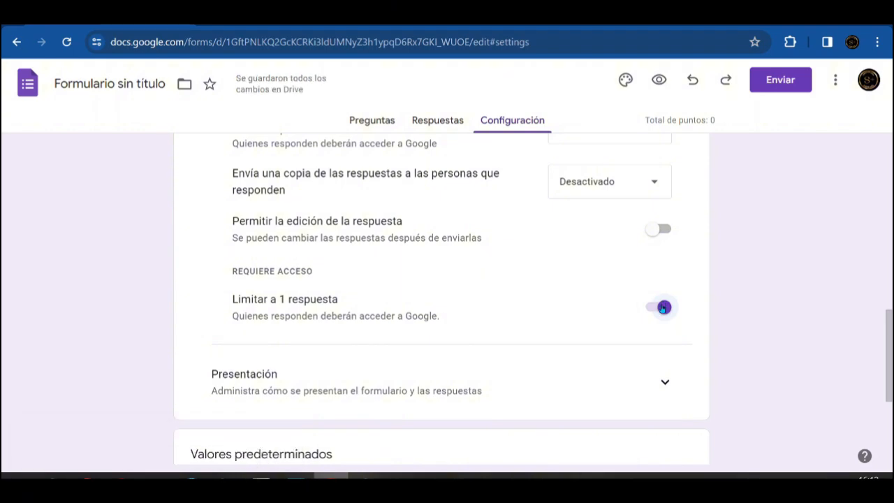
pyautogui.click(662, 308)
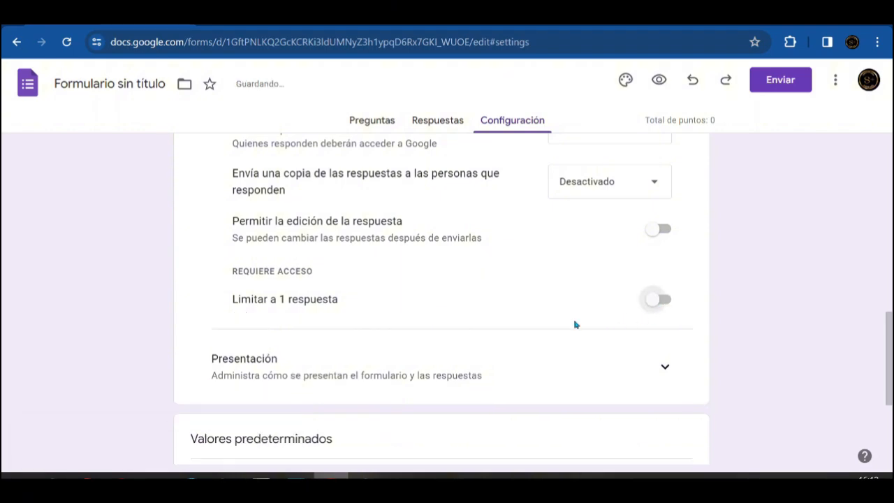
# Step: Look over the default form and question settings, and return to the form's questions to check them
pyautogui.scroll(-3, 401, 390)
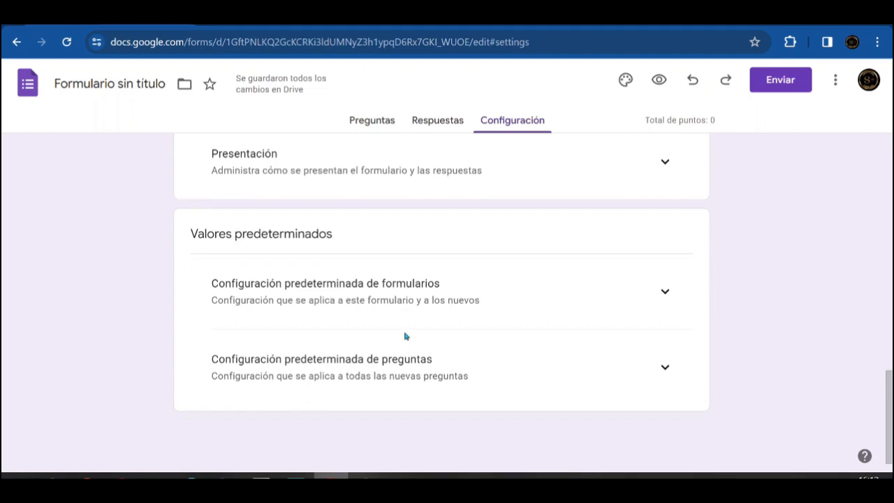
pyautogui.scroll(10, 404, 336)
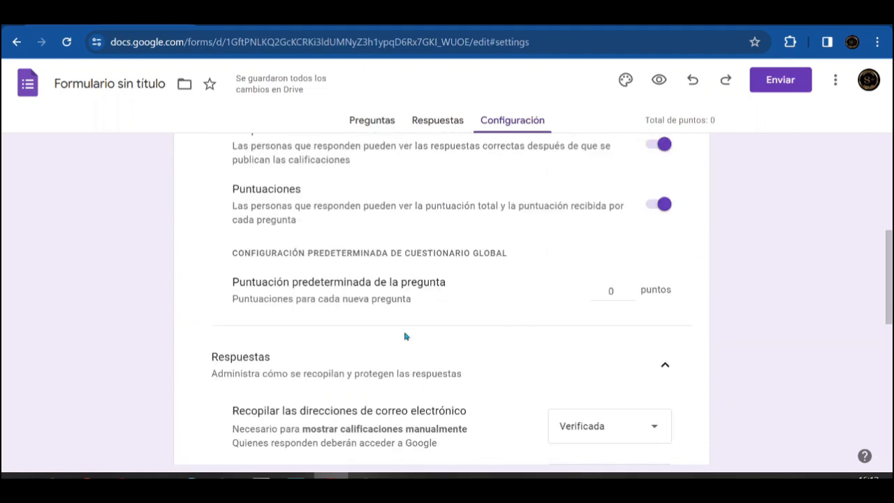
pyautogui.scroll(3, 405, 332)
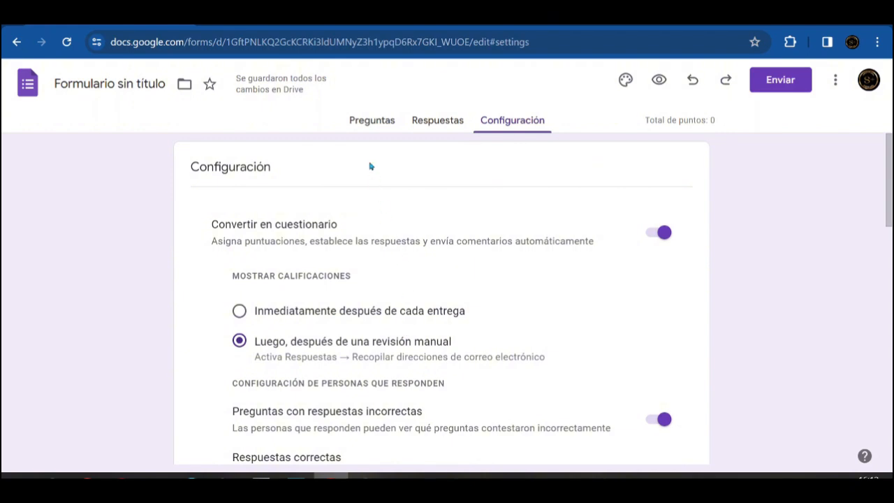
pyautogui.click(365, 121)
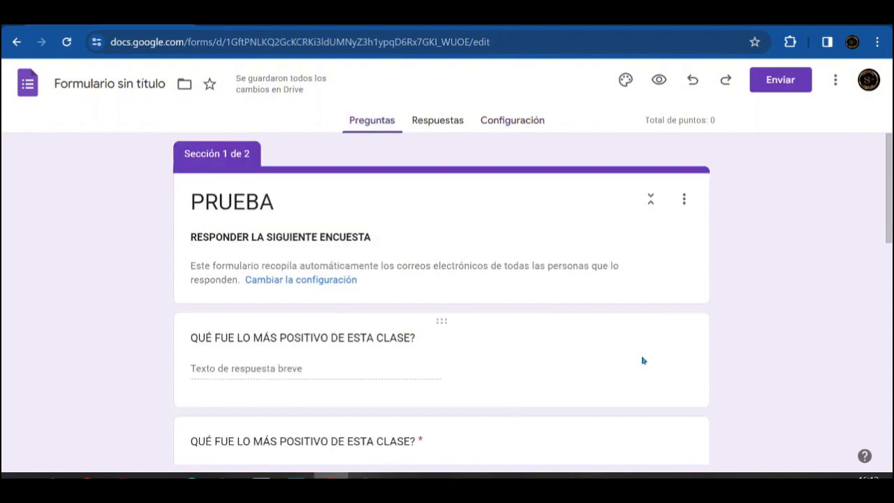
pyautogui.scroll(-5, 643, 360)
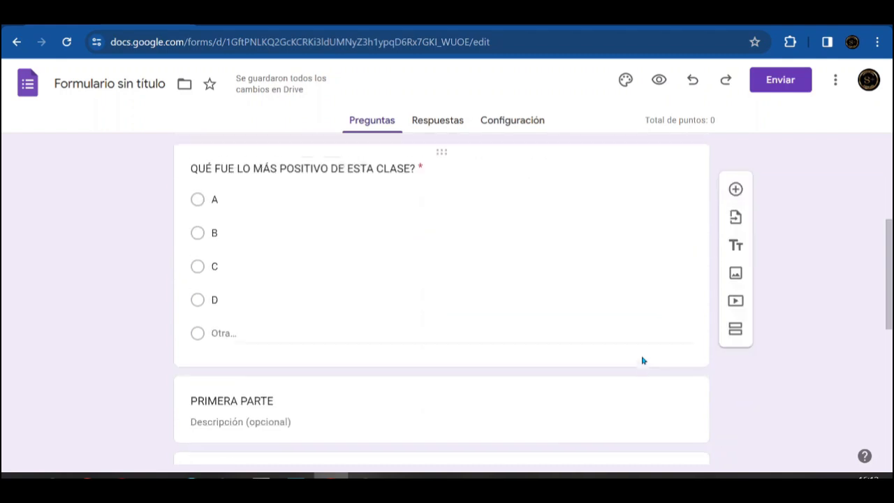
# Step: Look through the form's questions, the PRIMERA PARTE block and the start of section 2, and return to the PRUEBA header
pyautogui.scroll(-2, 643, 361)
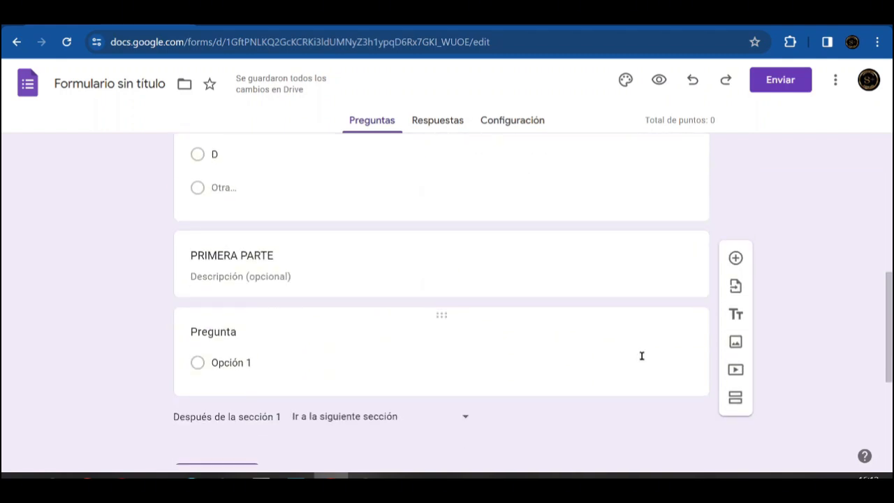
pyautogui.scroll(-1, 642, 355)
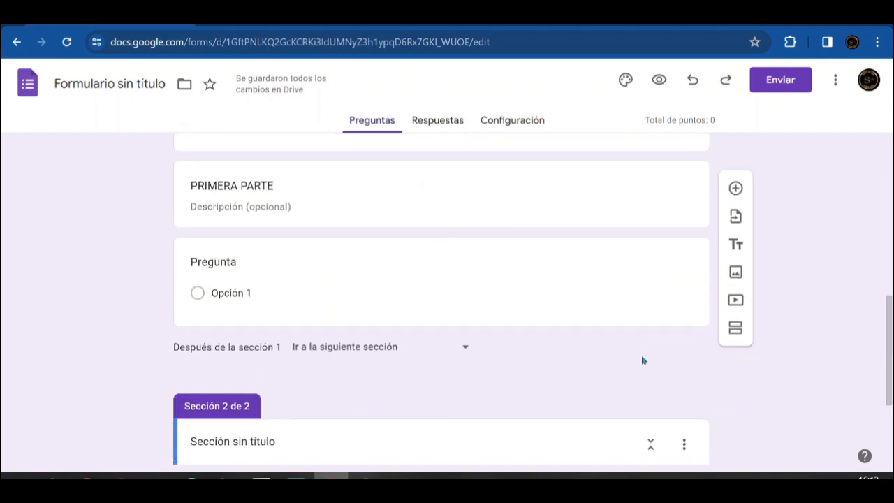
pyautogui.scroll(2, 643, 360)
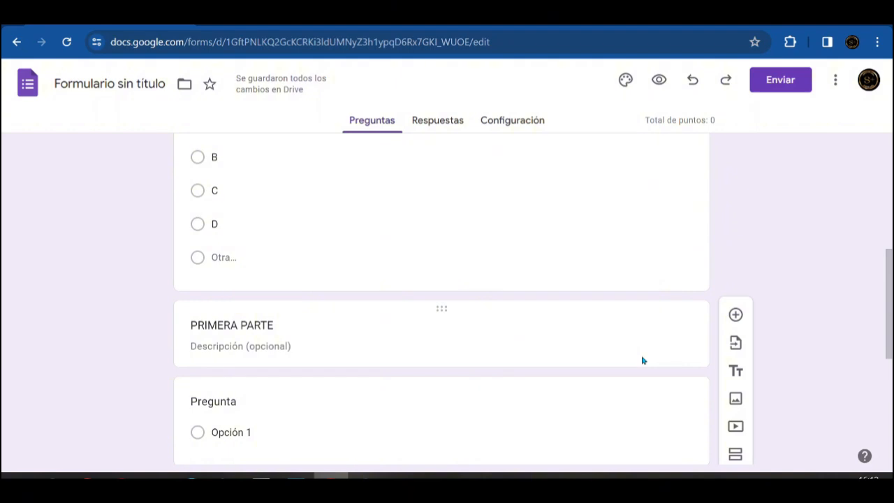
pyautogui.scroll(1, 643, 360)
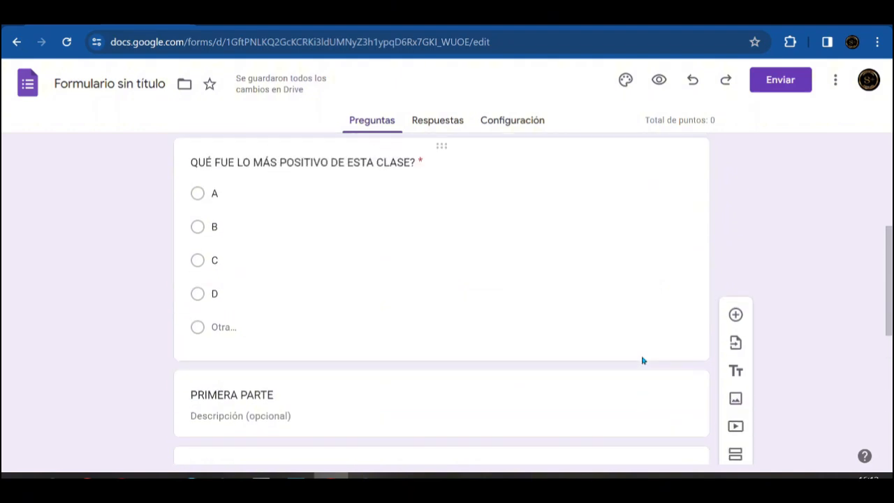
pyautogui.scroll(1, 643, 360)
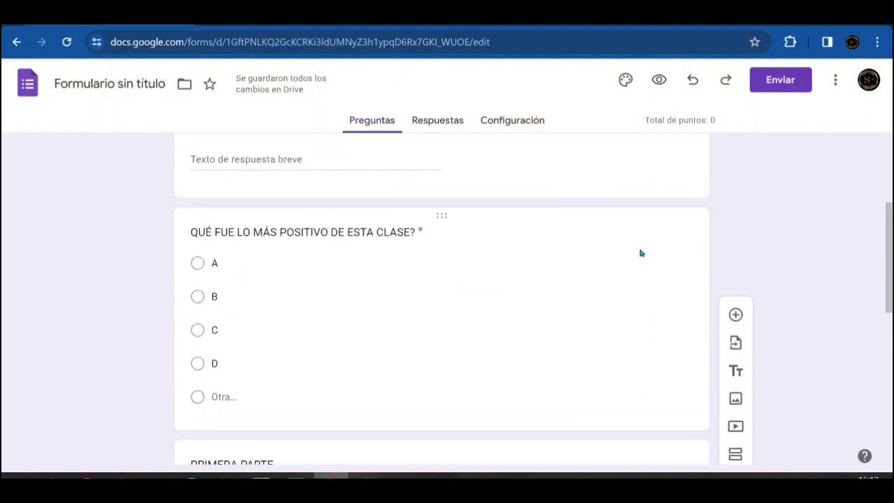
pyautogui.scroll(2, 641, 251)
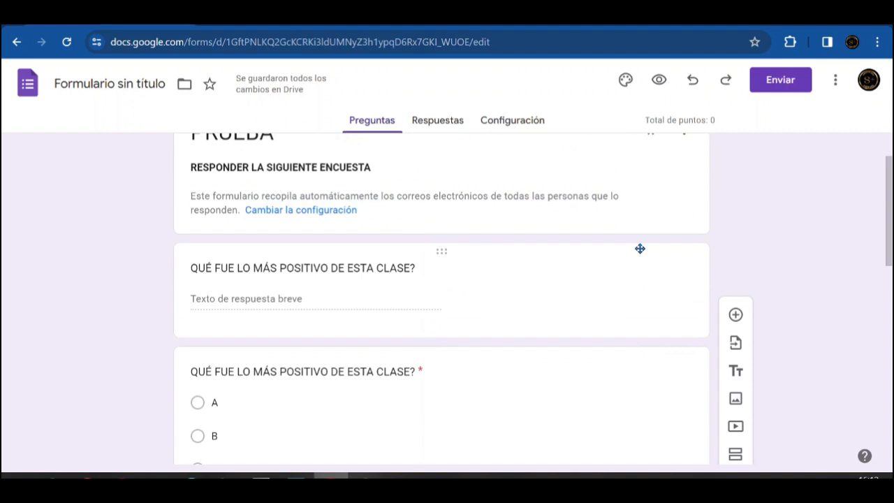
pyautogui.scroll(1, 636, 331)
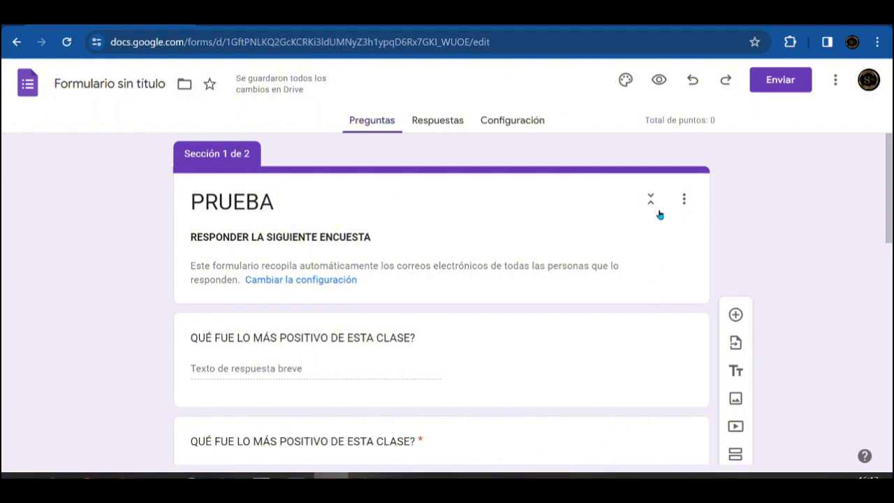
# Step: Check the form's collected responses, and go back over the questions in both sections
pyautogui.click(447, 123)
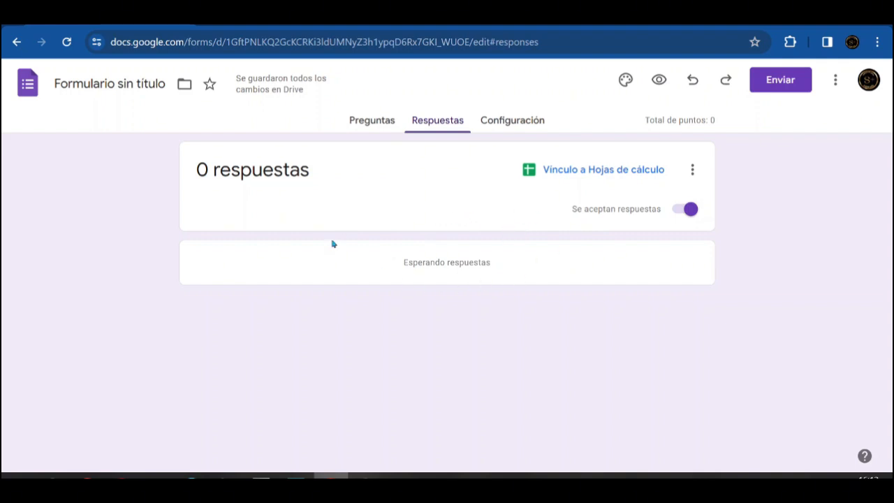
pyautogui.click(373, 121)
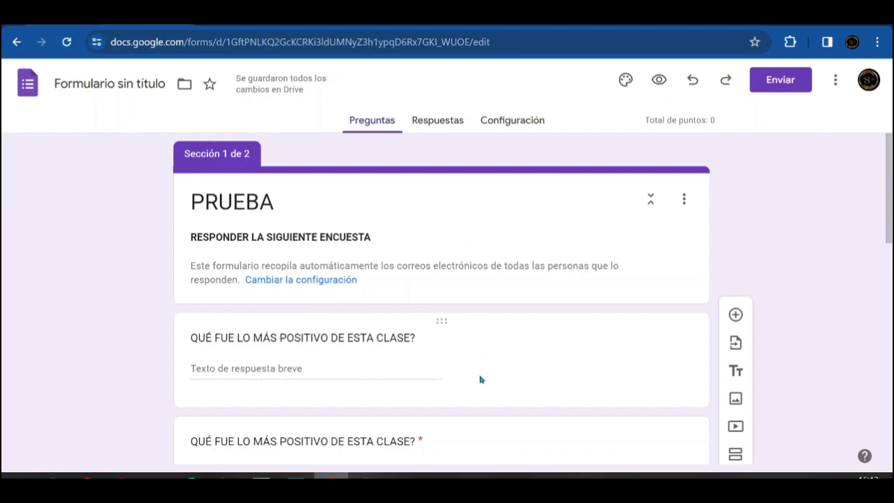
pyautogui.scroll(-1, 480, 419)
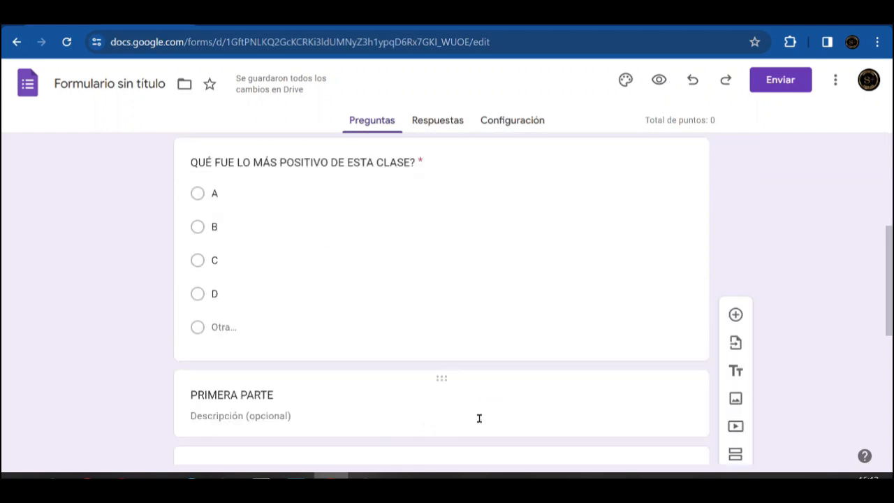
pyautogui.scroll(-5, 479, 419)
pyautogui.scroll(-1, 480, 422)
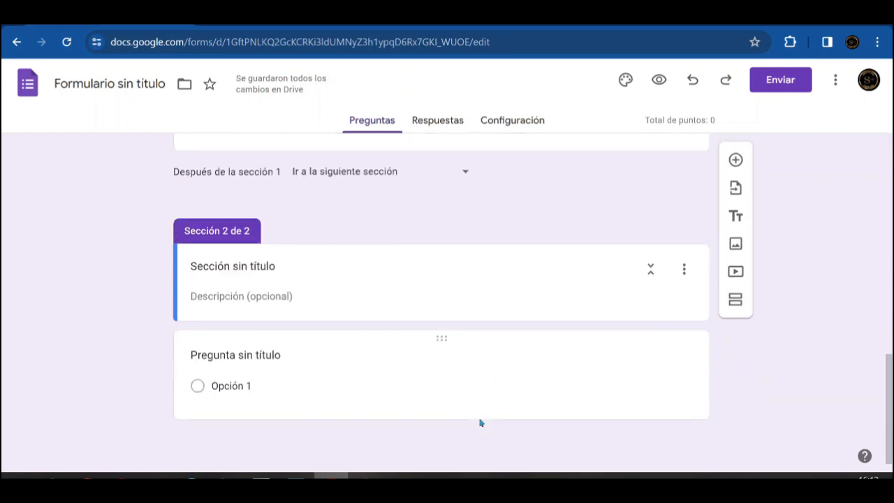
pyautogui.scroll(15, 481, 422)
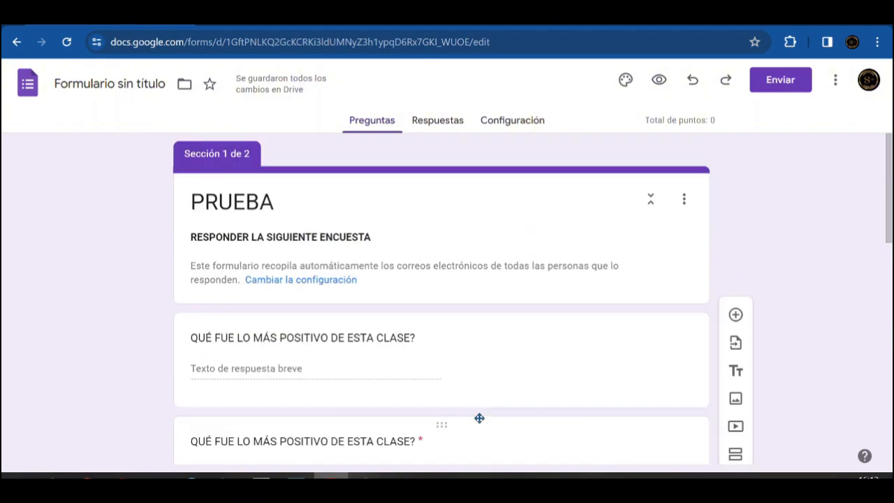
# Step: Review the form's sending options by email, link and embedded HTML, and leave without sending it
pyautogui.click(775, 85)
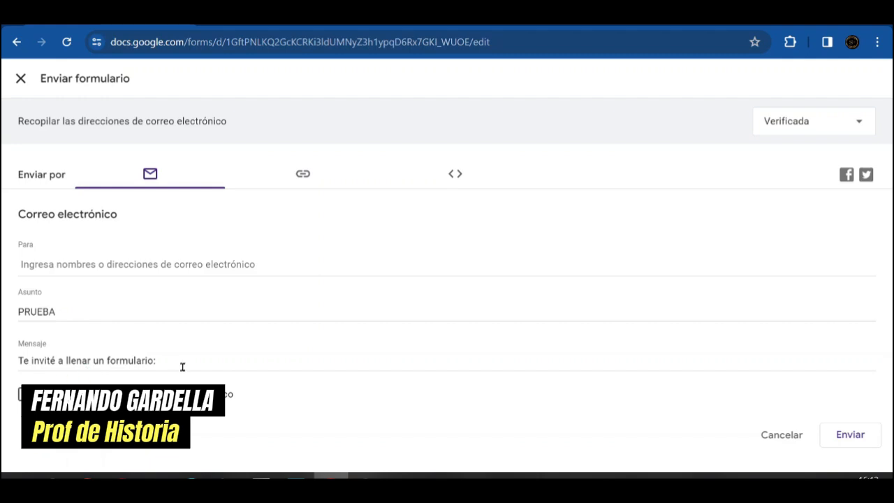
pyautogui.click(300, 176)
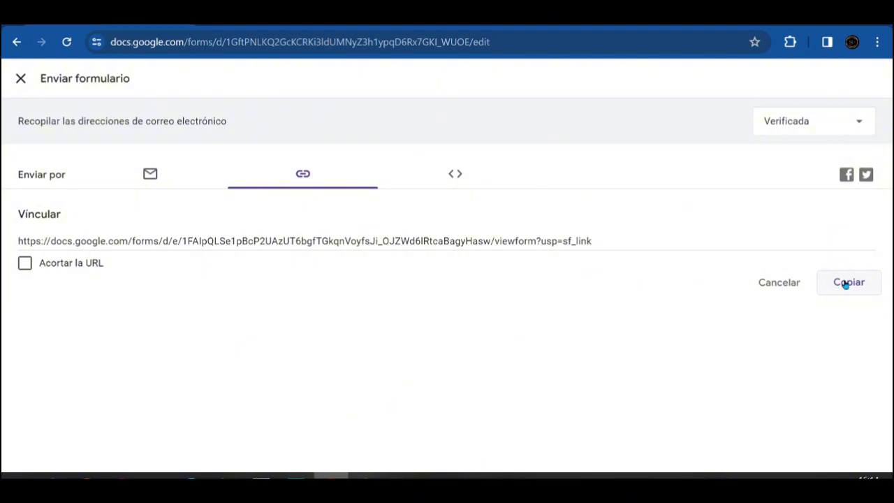
pyautogui.click(455, 175)
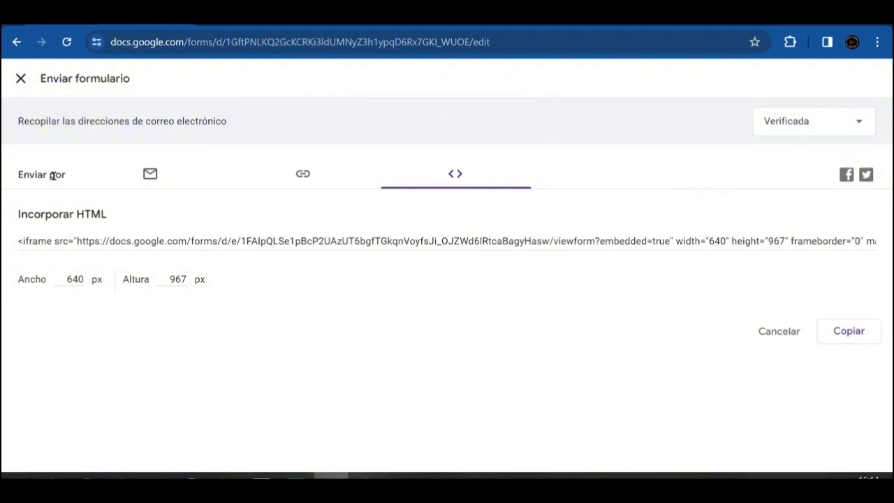
pyautogui.click(149, 175)
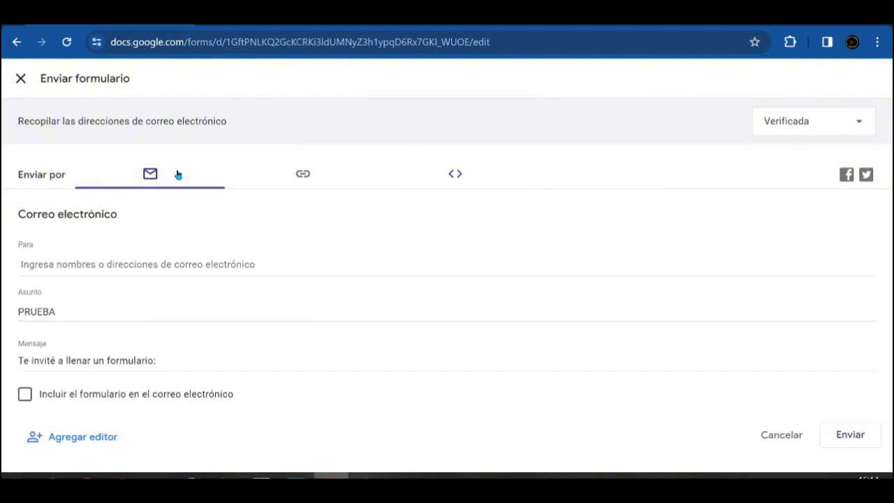
pyautogui.click(321, 182)
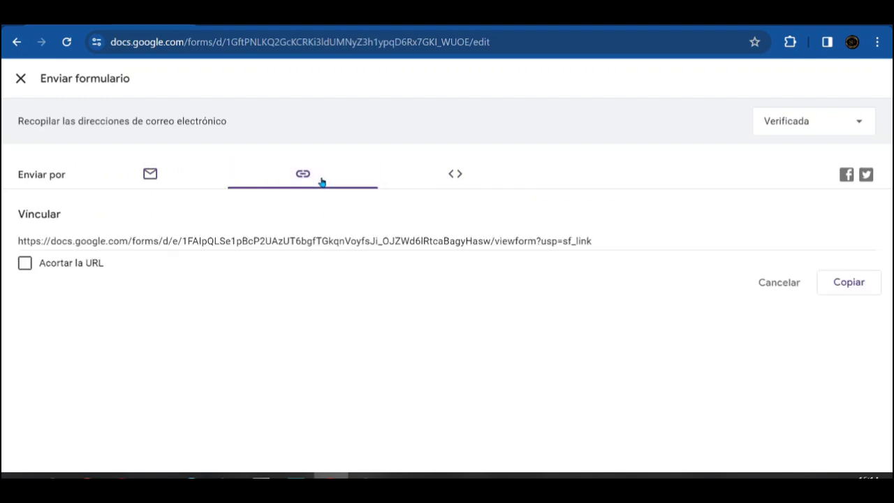
pyautogui.click(156, 176)
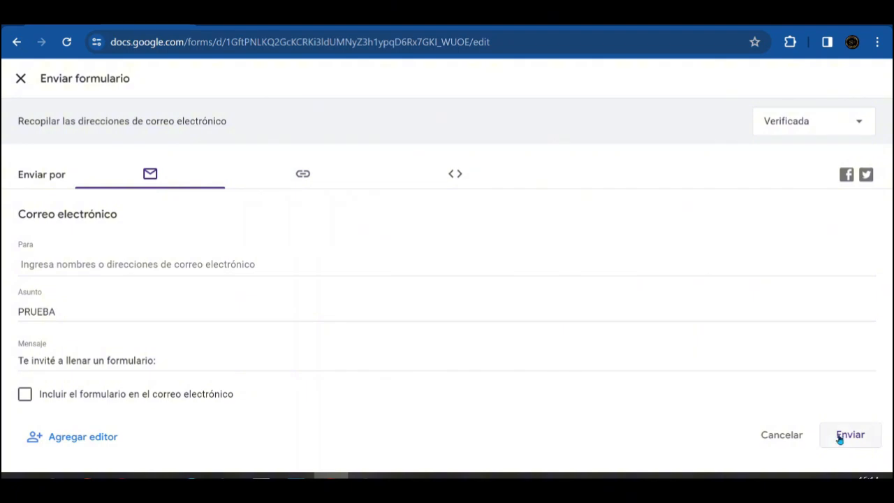
pyautogui.click(298, 179)
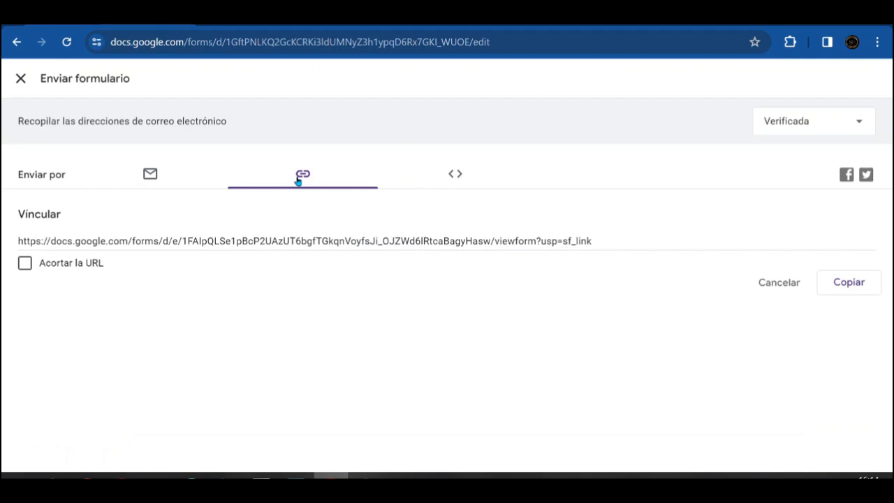
pyautogui.click(169, 184)
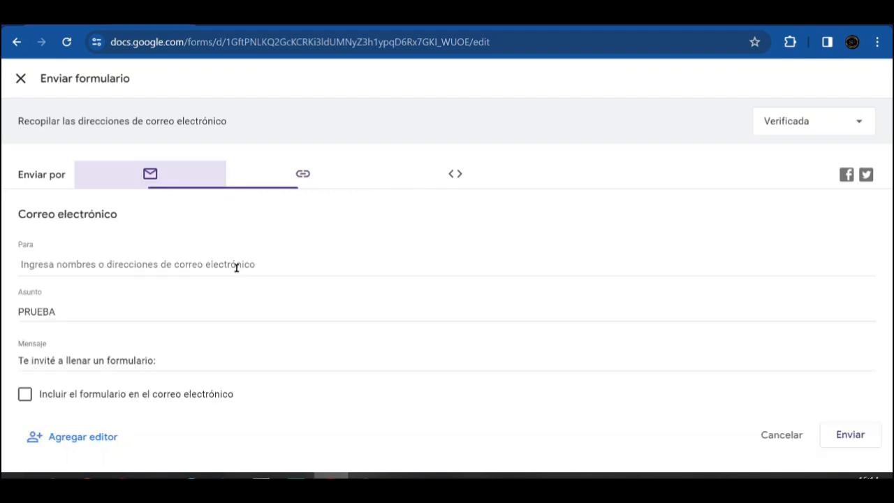
pyautogui.press('Escape')
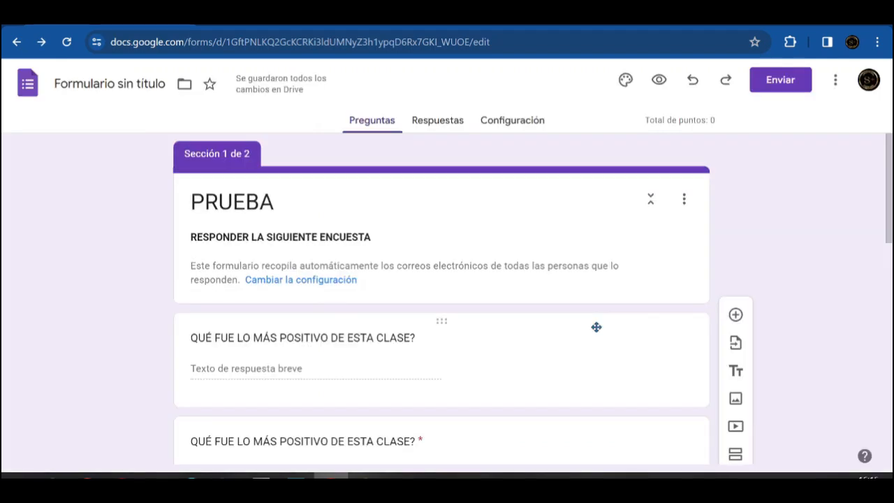